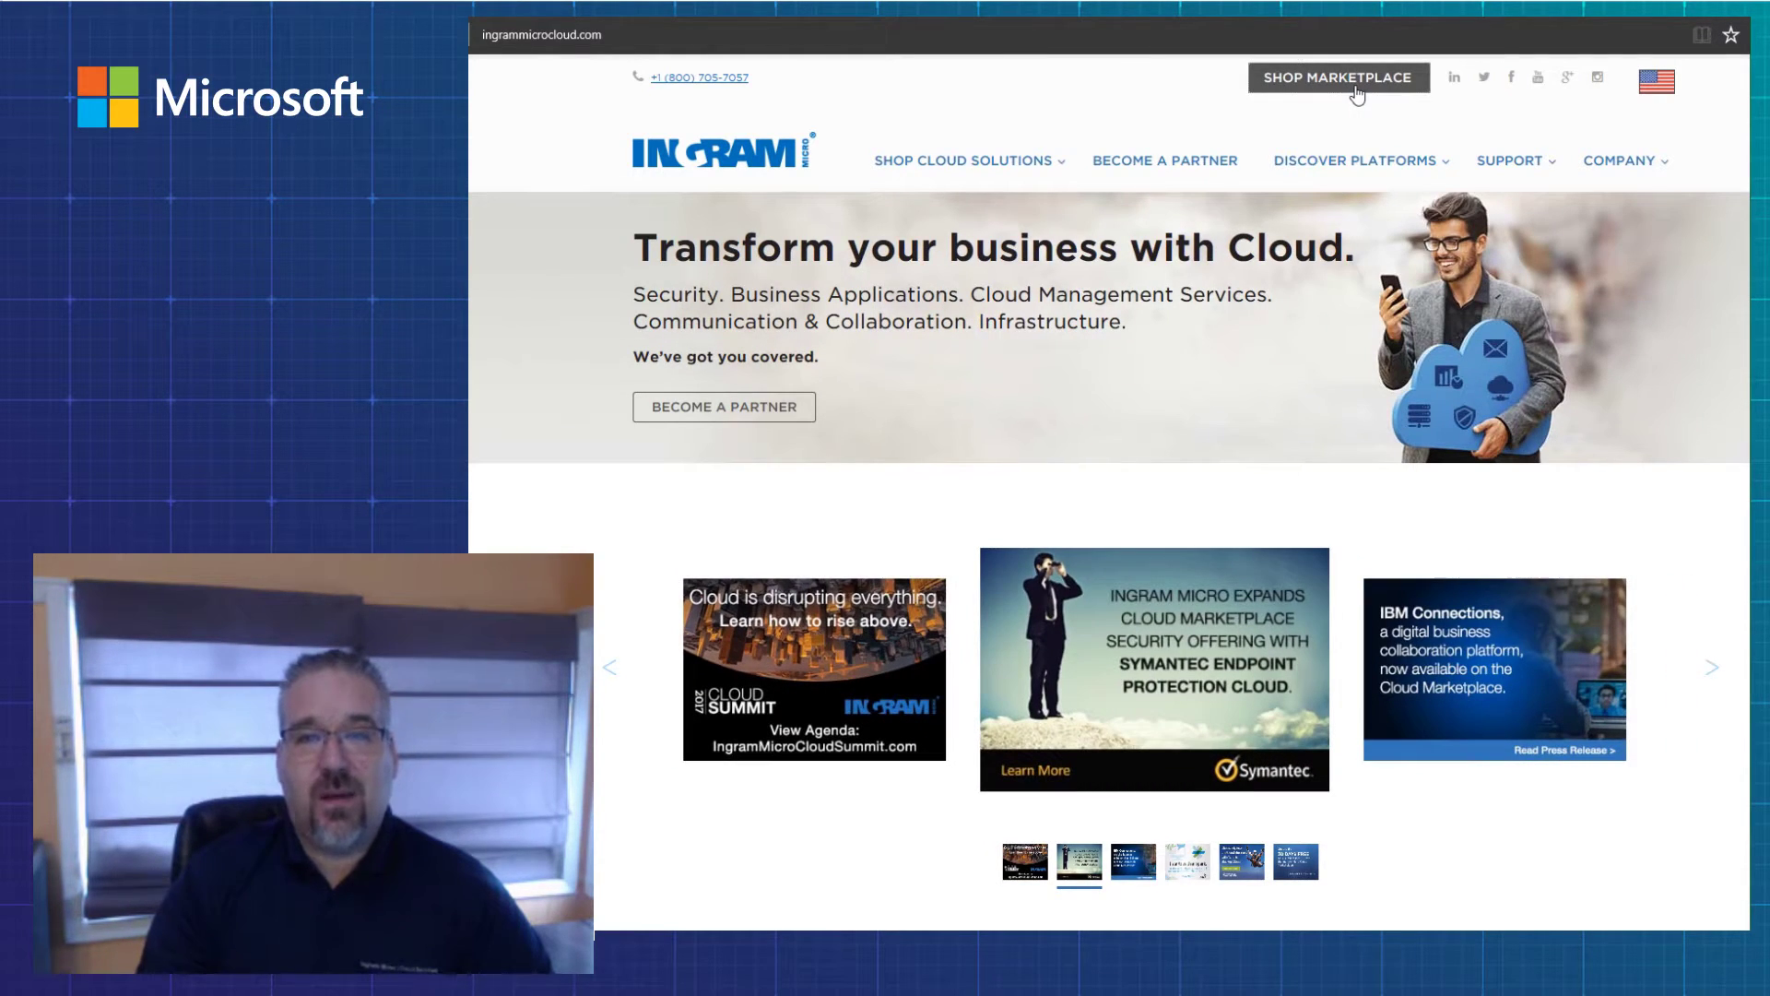
Step: Go to the marketplace storefront via SHOP MARKETPLACE and view its web address
left_click(1357, 90)
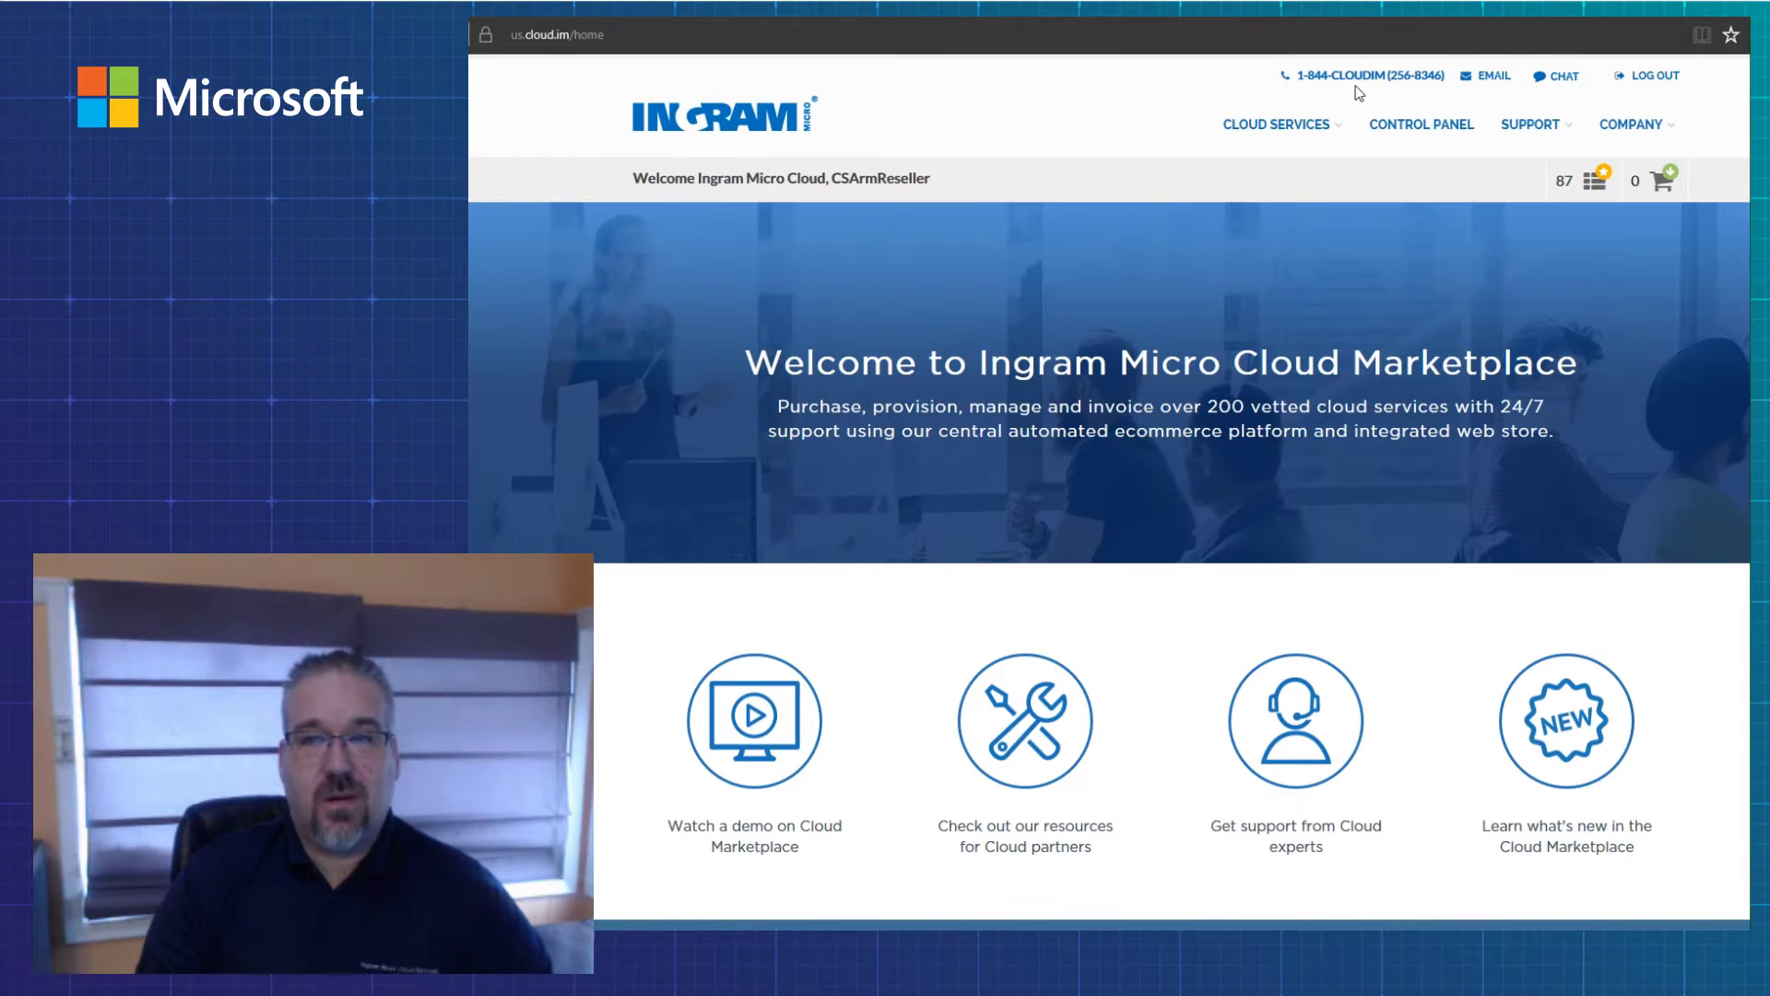
left_click(536, 41)
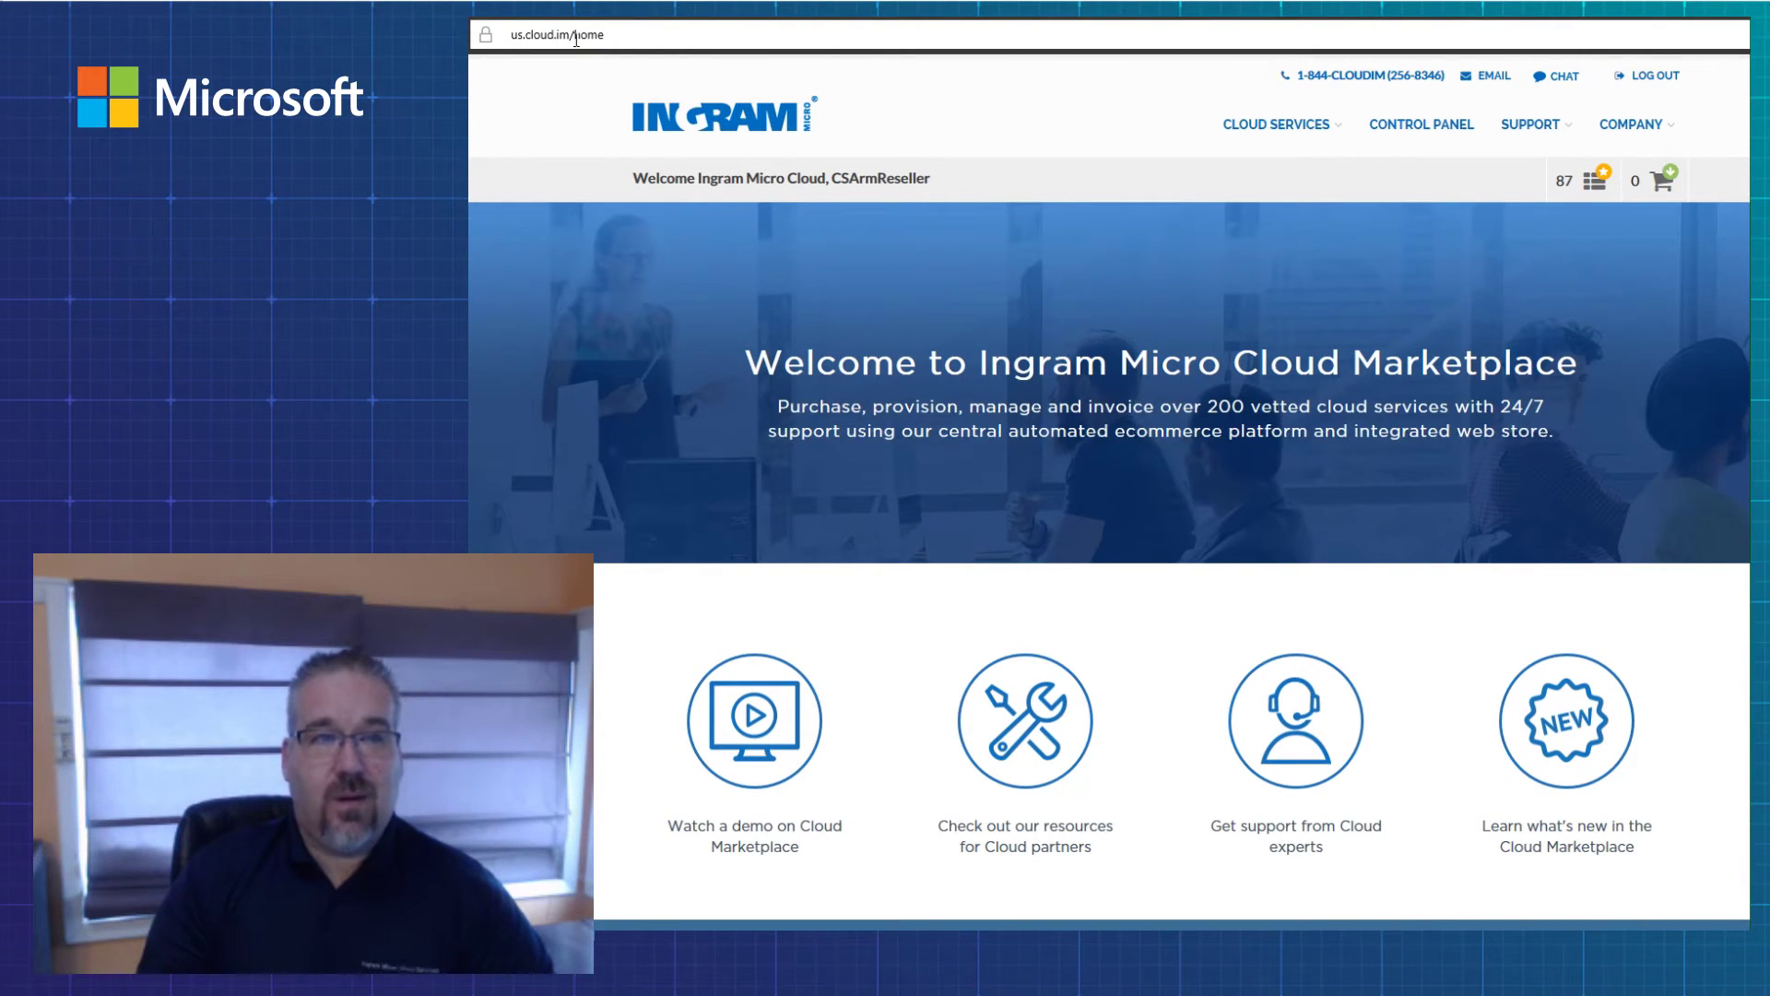
left_click(1052, 76)
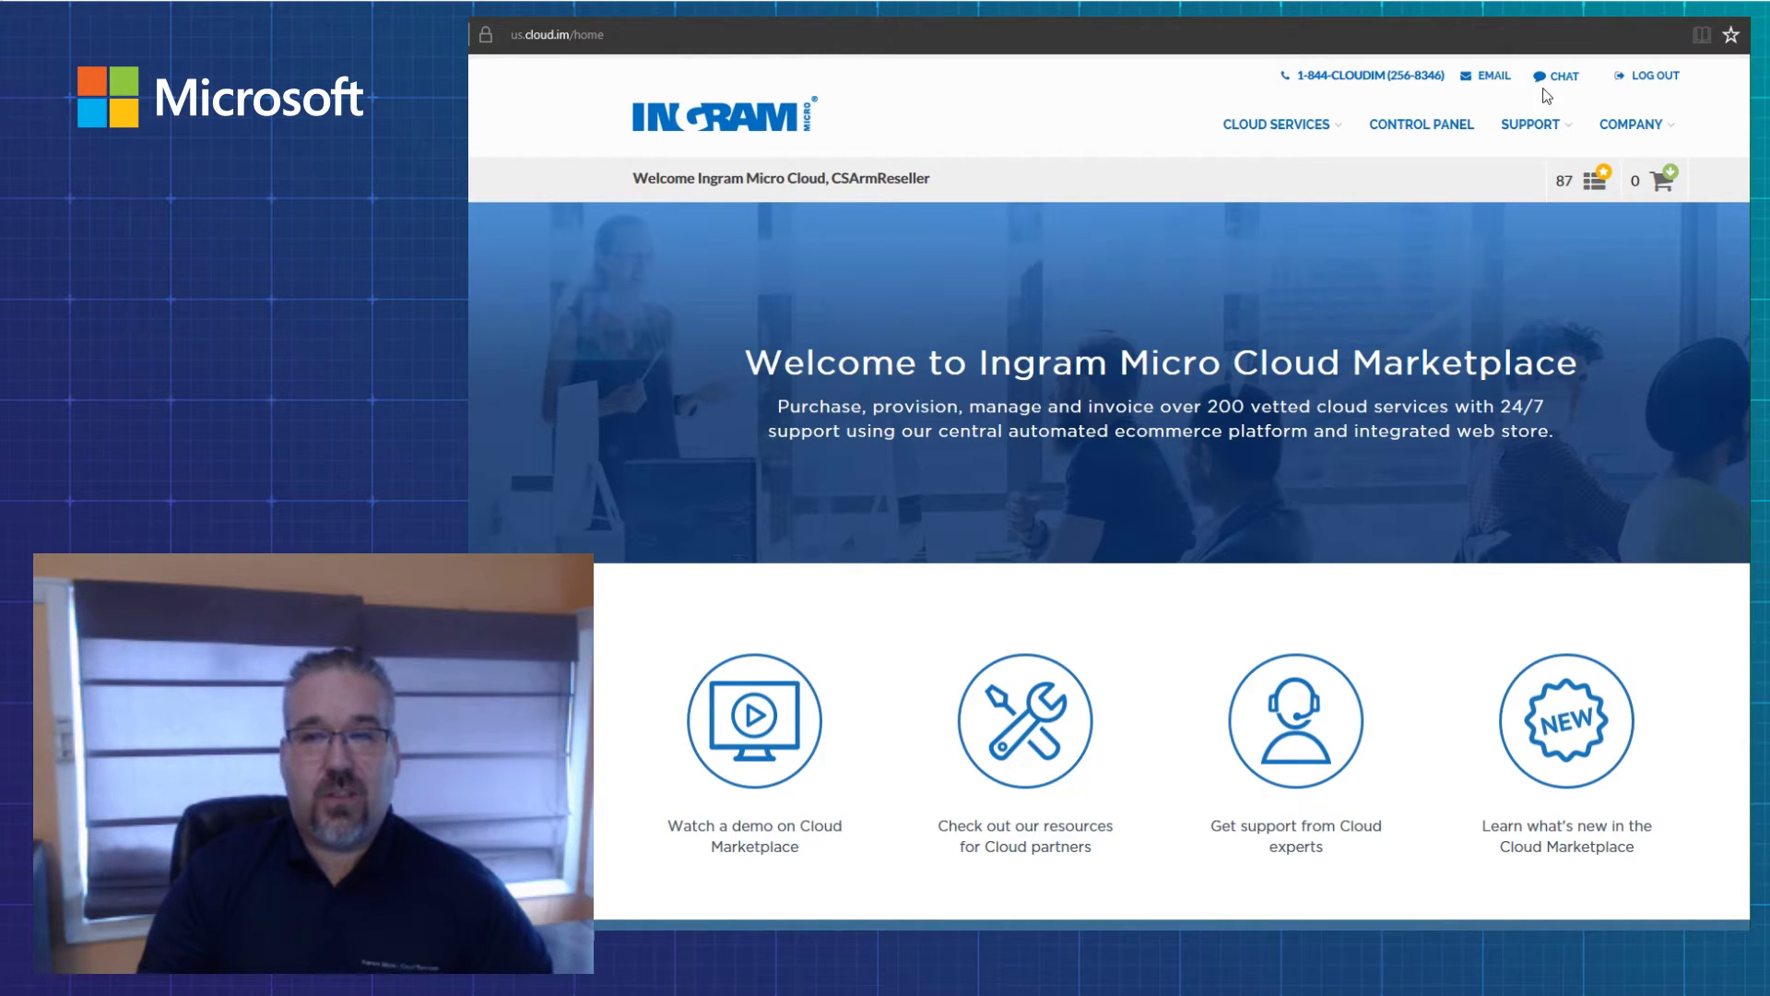
left_click(1625, 129)
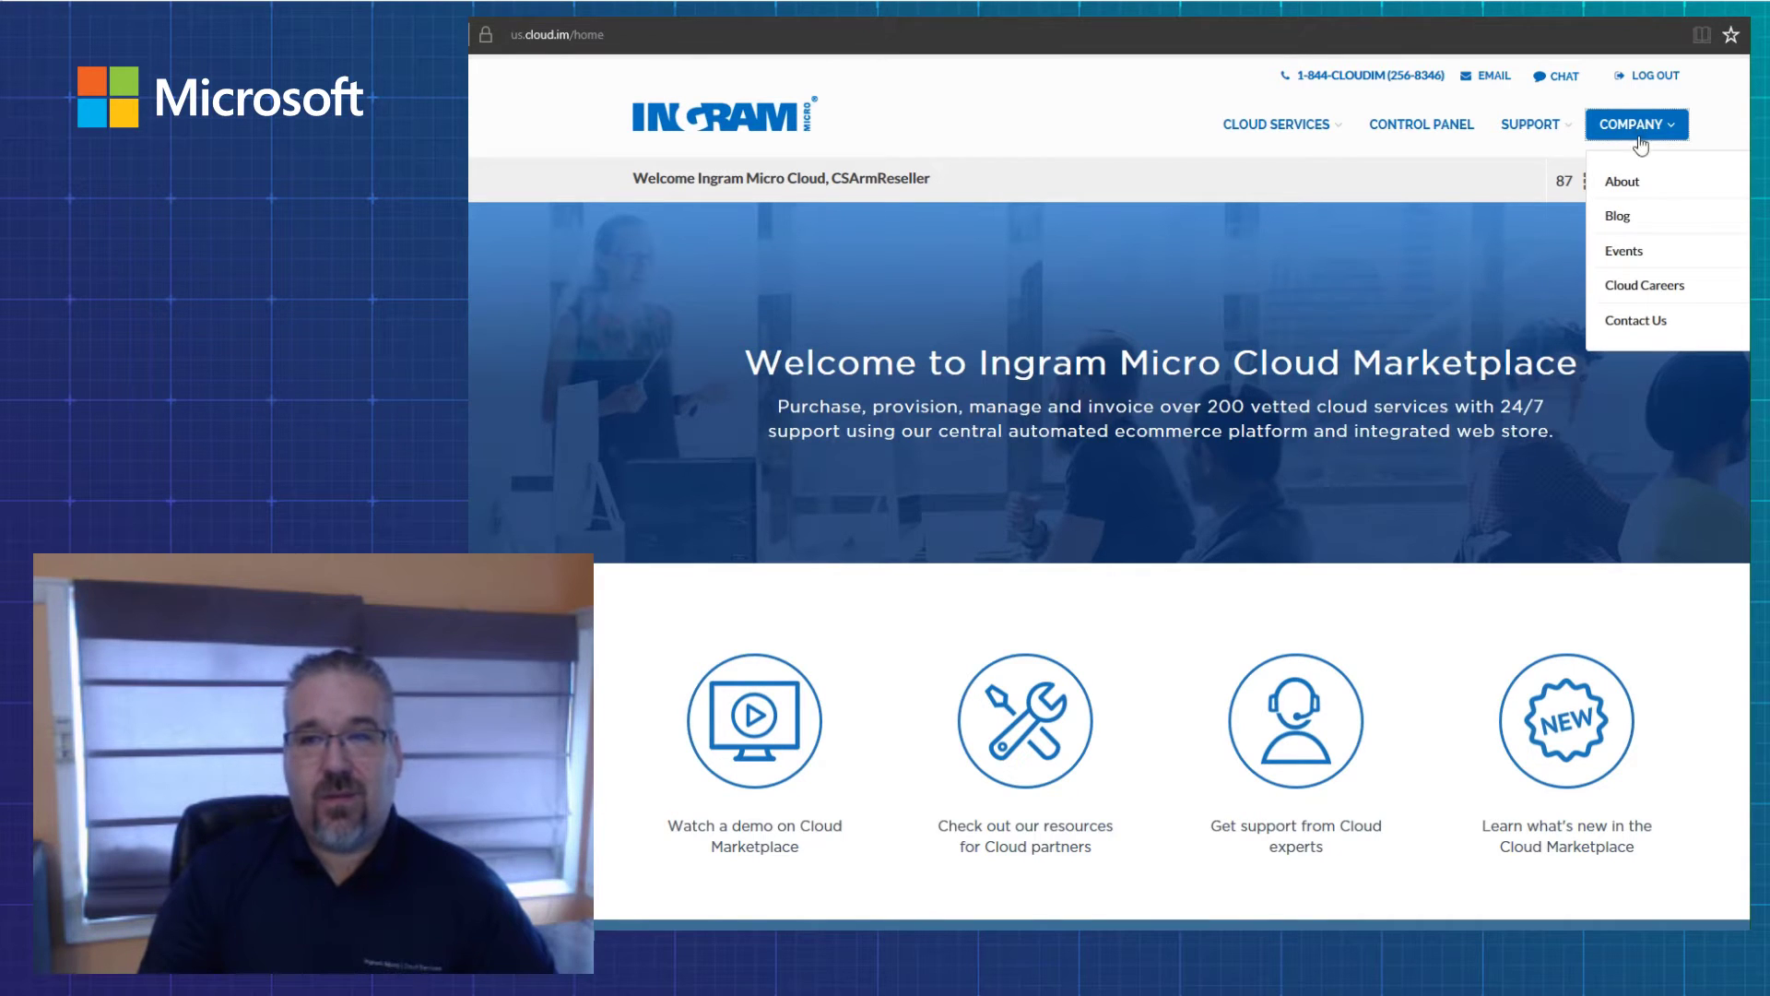
left_click(1549, 126)
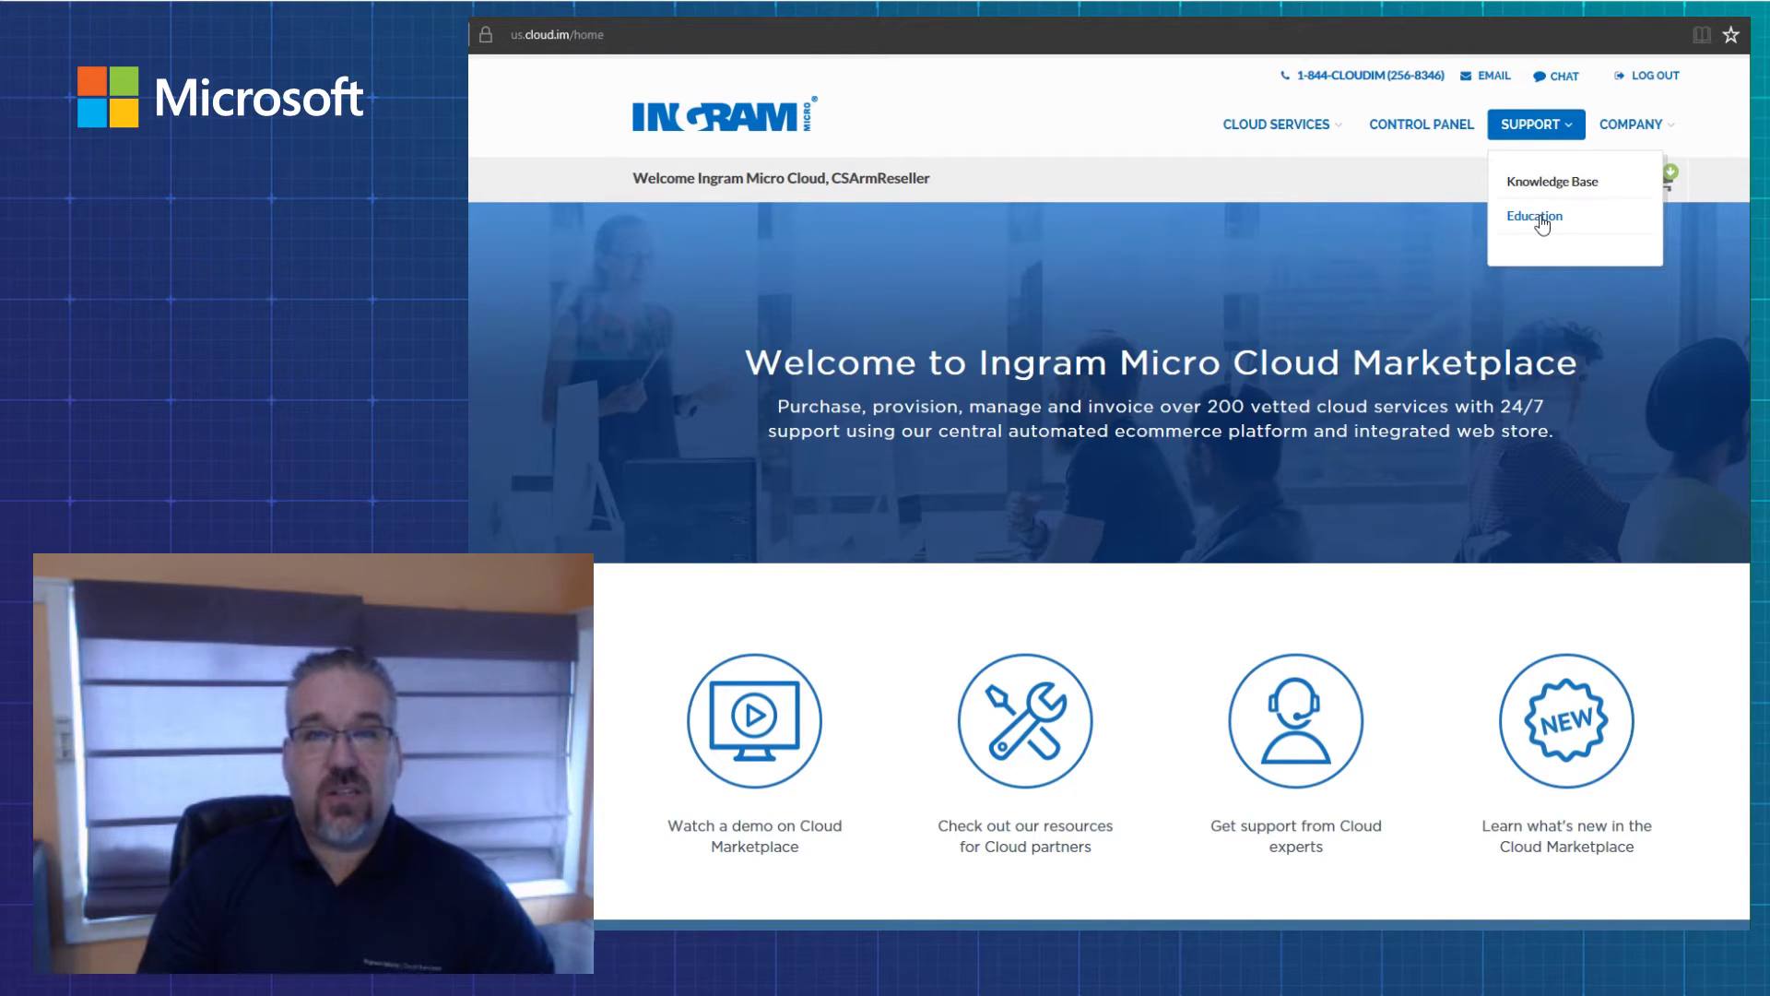
left_click(1554, 127)
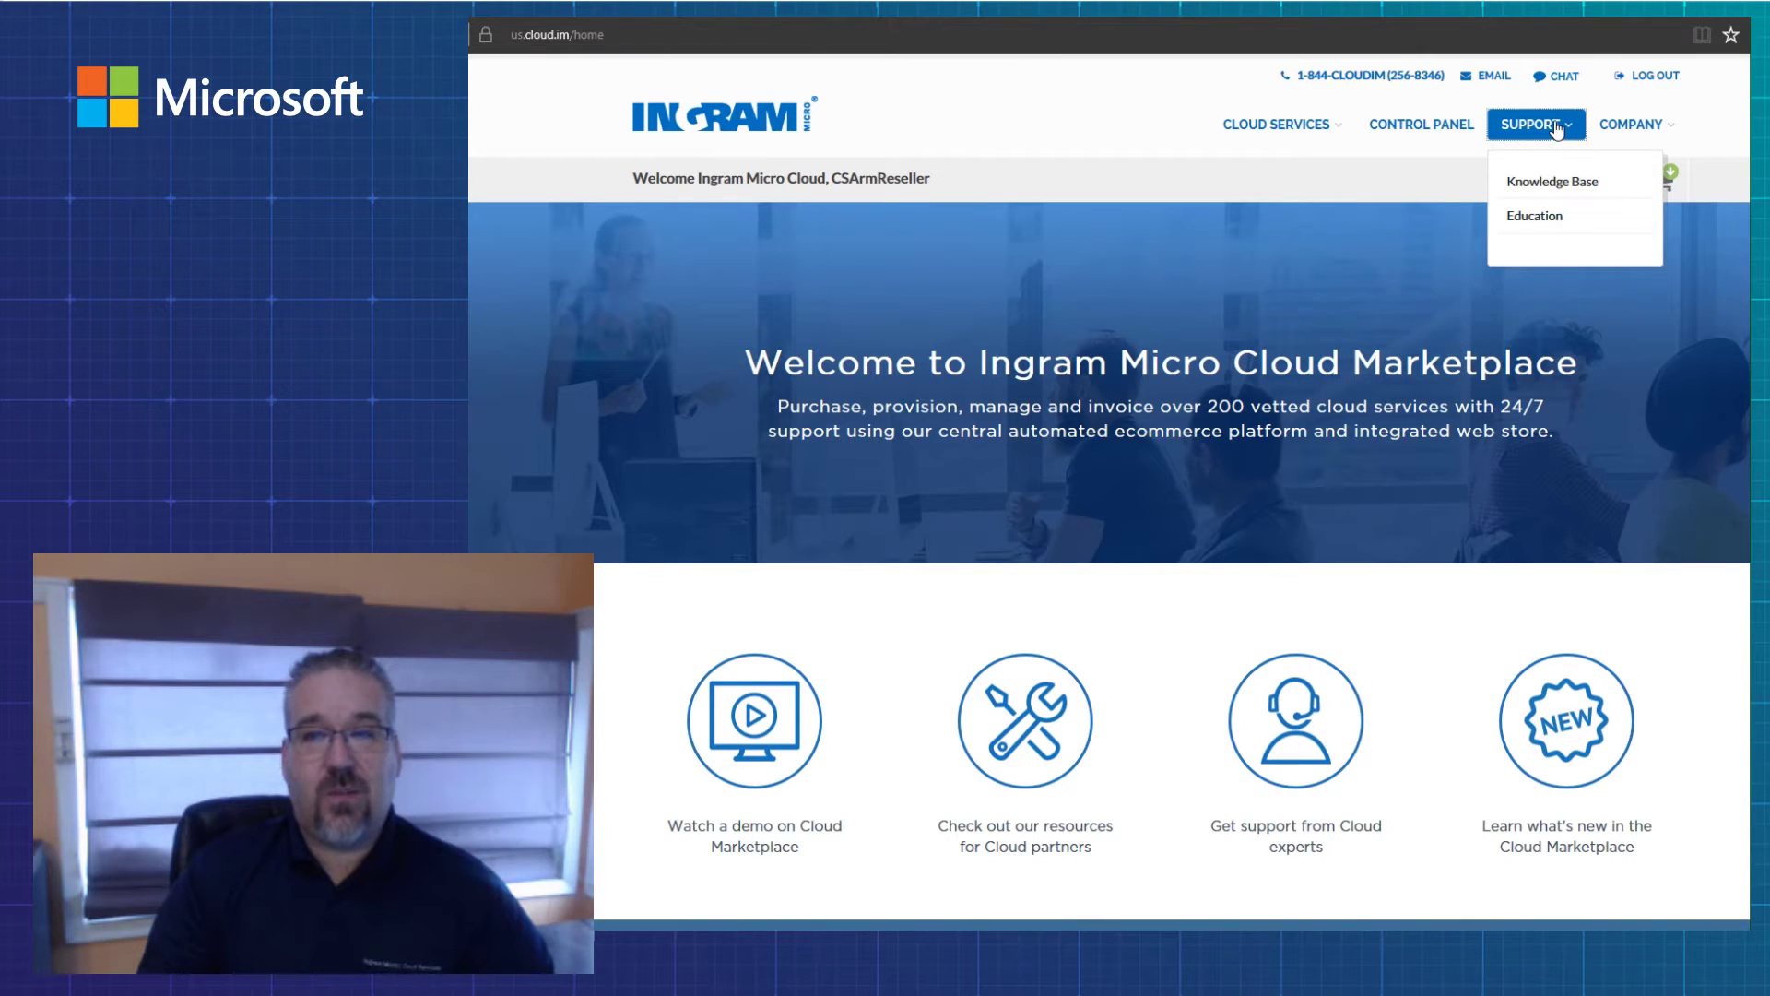
left_click(1433, 135)
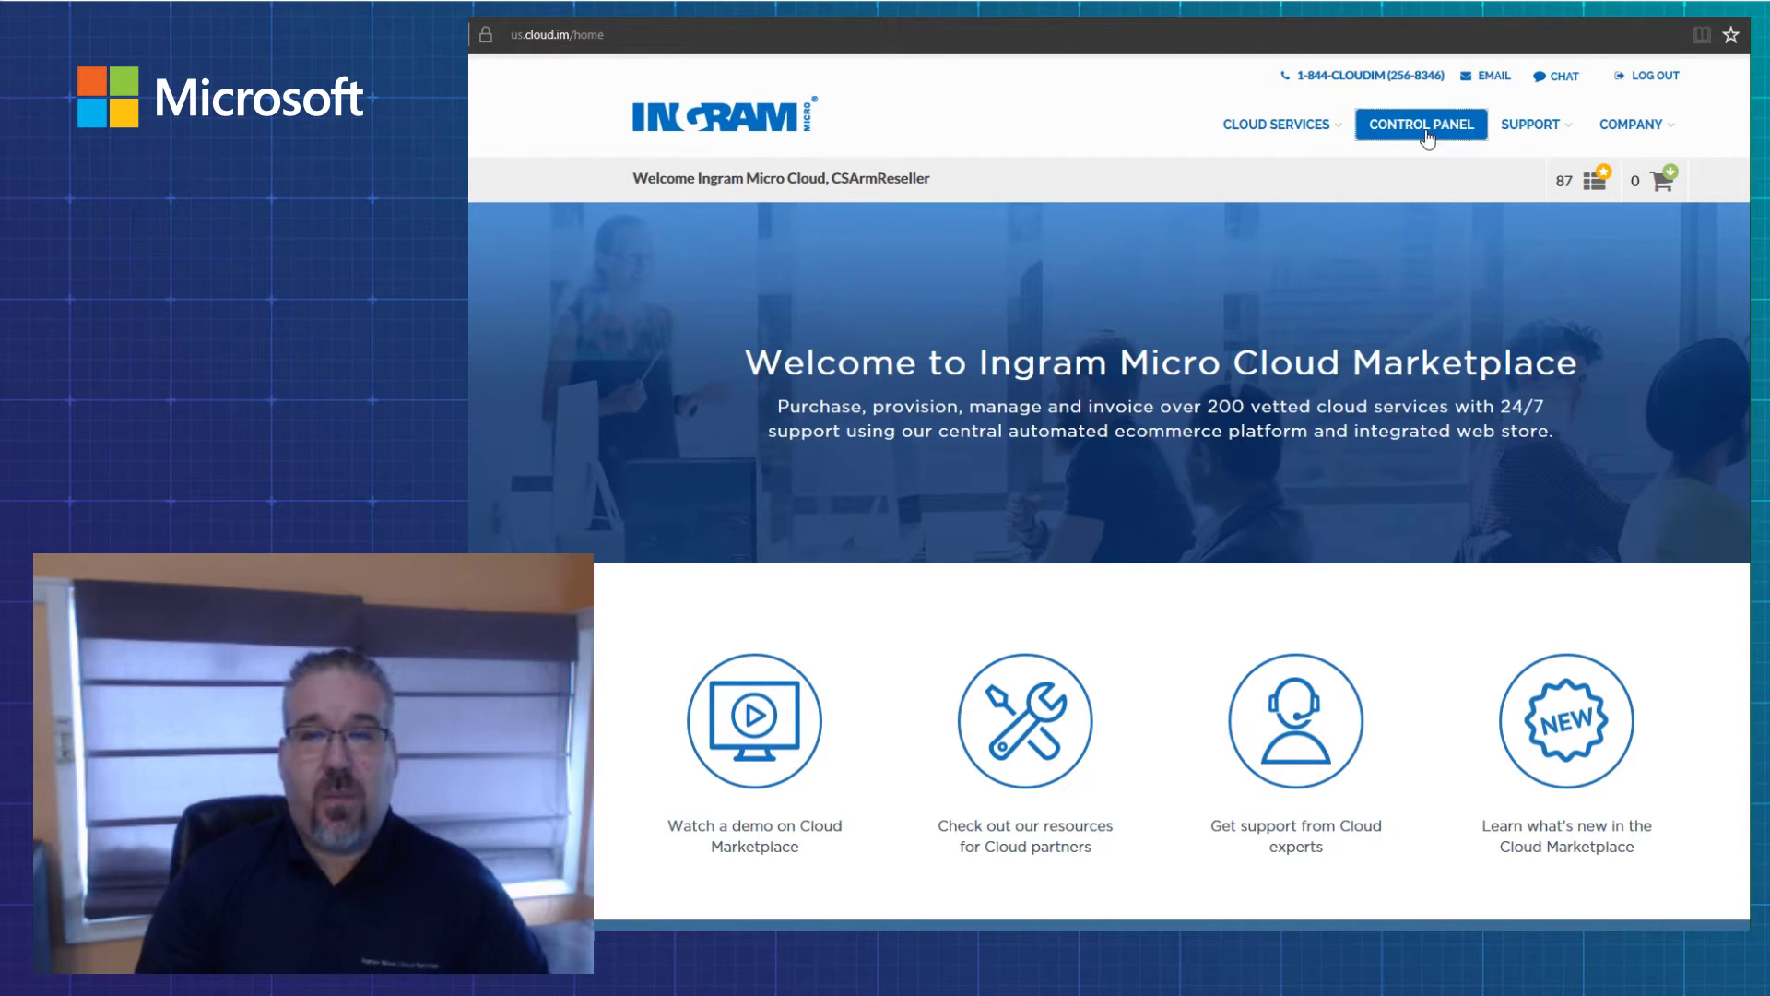
Step: Show the CLOUD SERVICES Infrastructure offerings, such as Microsoft - Azure and Acronis Backup Cloud
left_click(1281, 129)
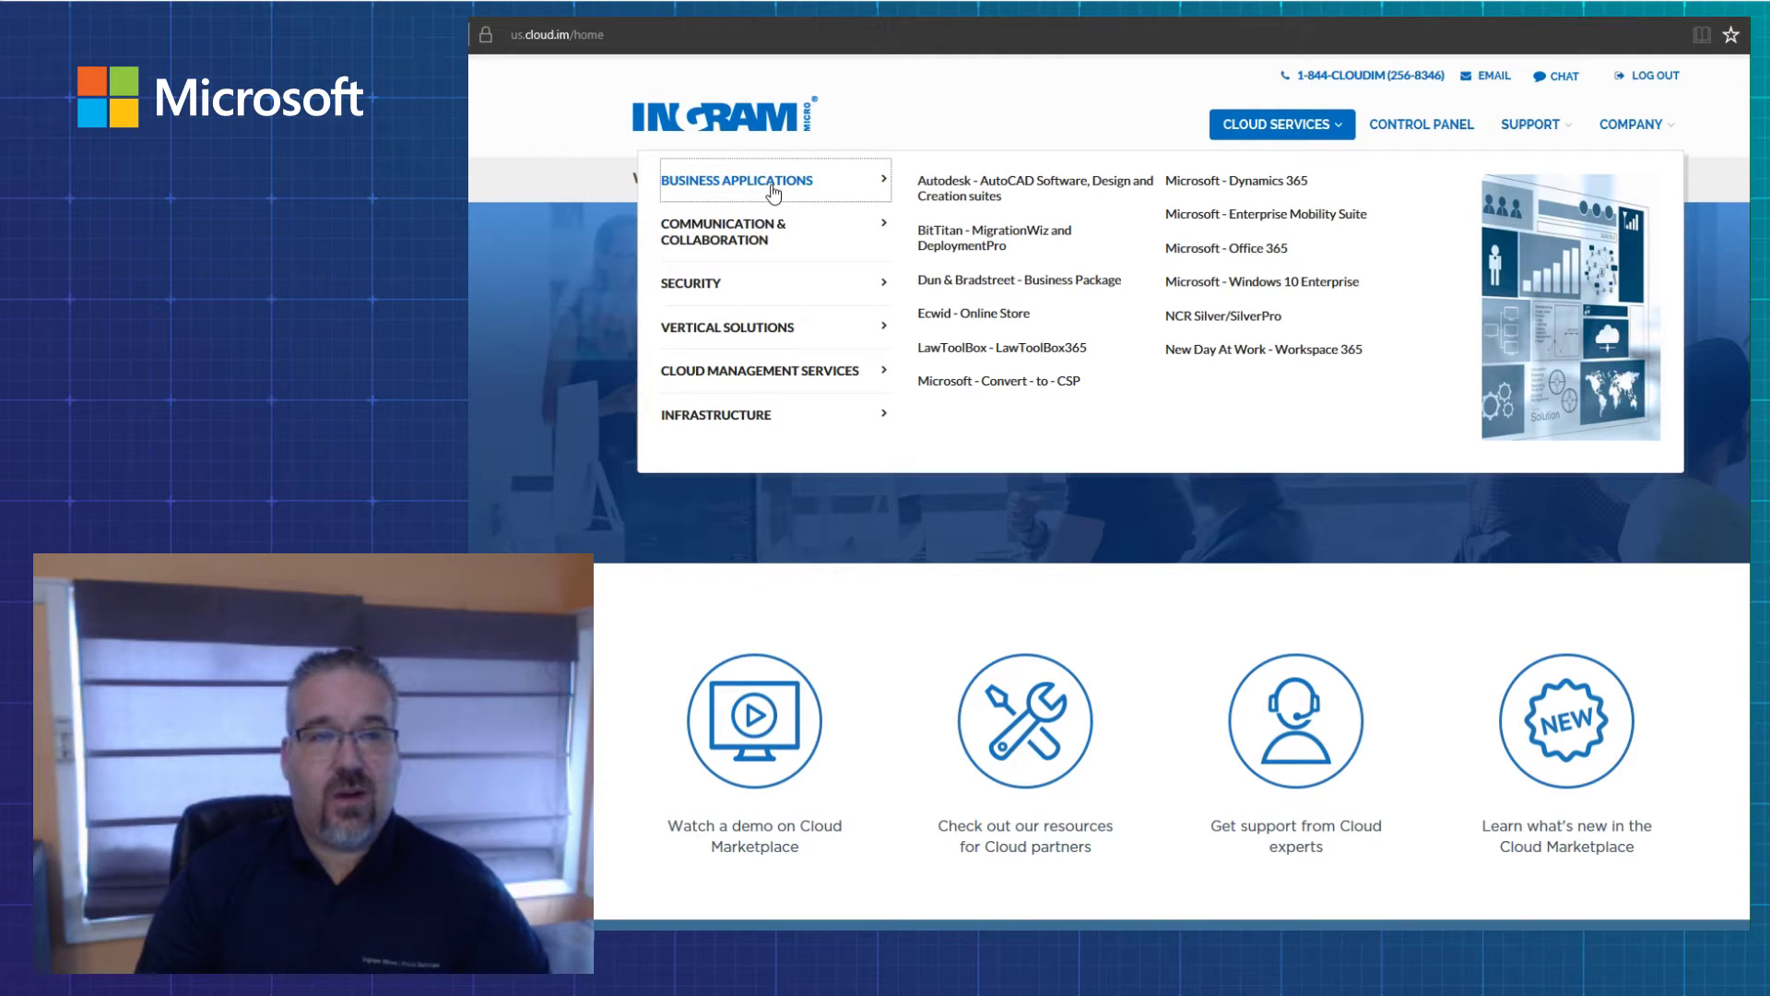
mouse_move(774, 332)
mouse_move(747, 419)
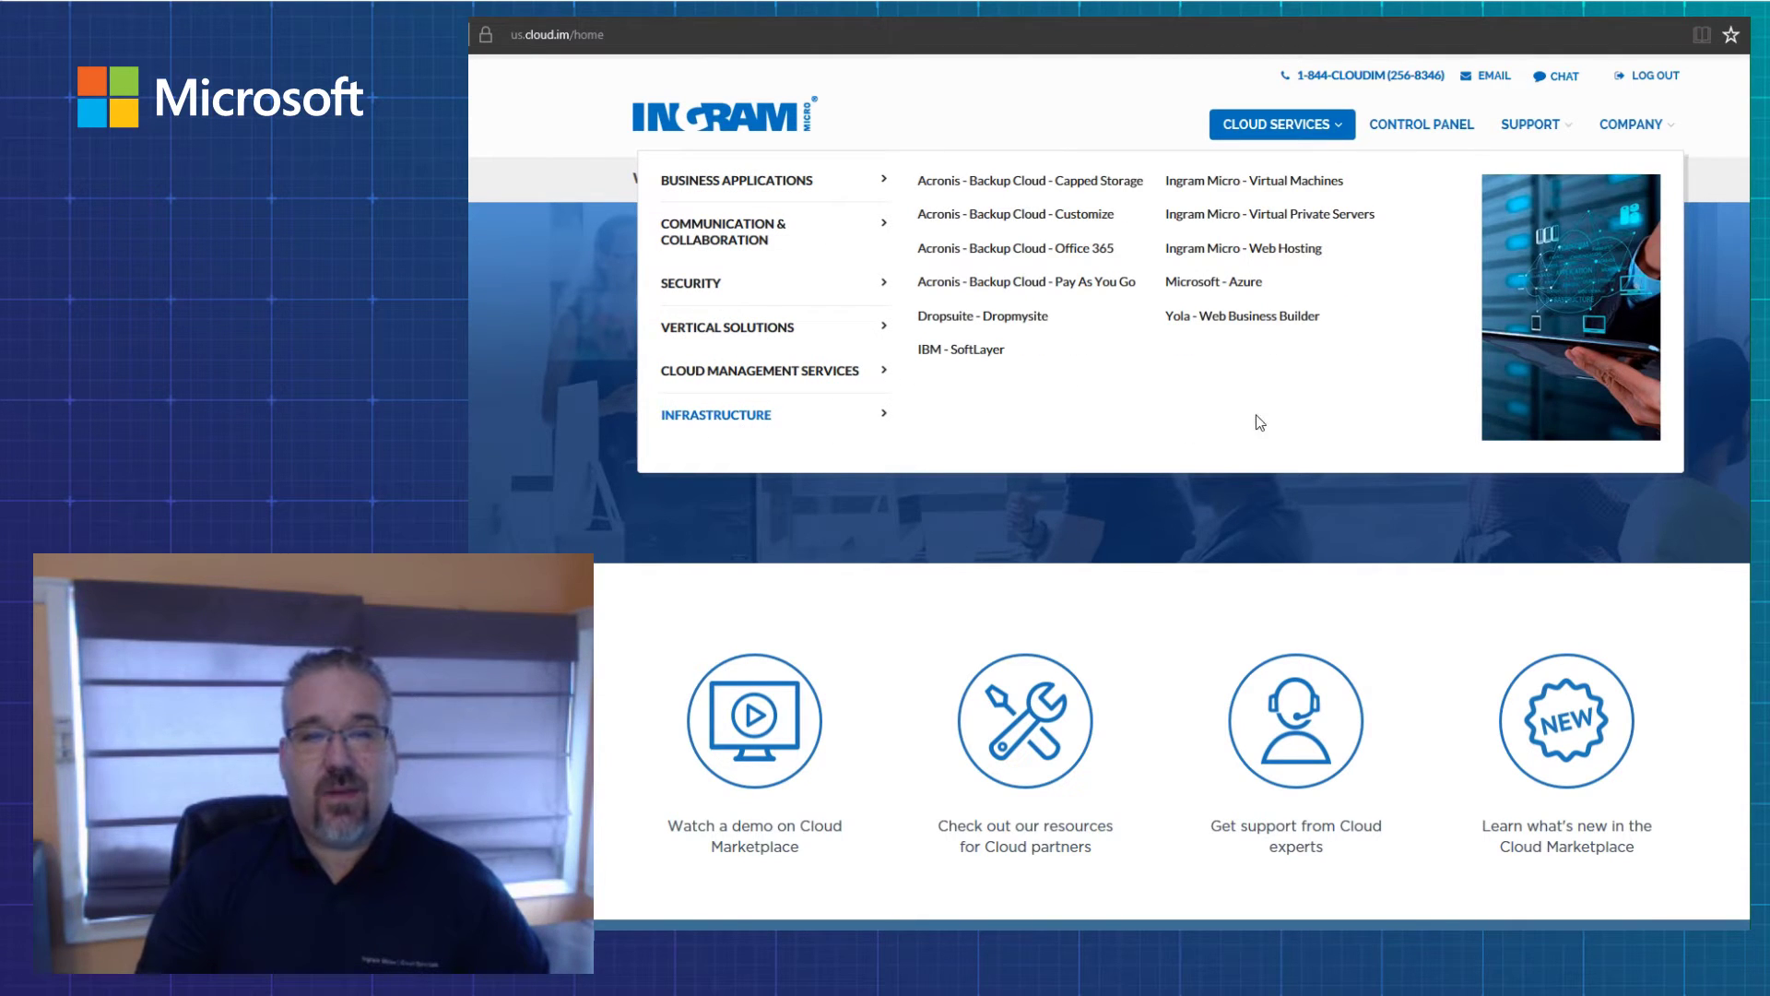
Step: Open the Microsoft - Azure product page and select Azure CSP into the cart
left_click(1245, 286)
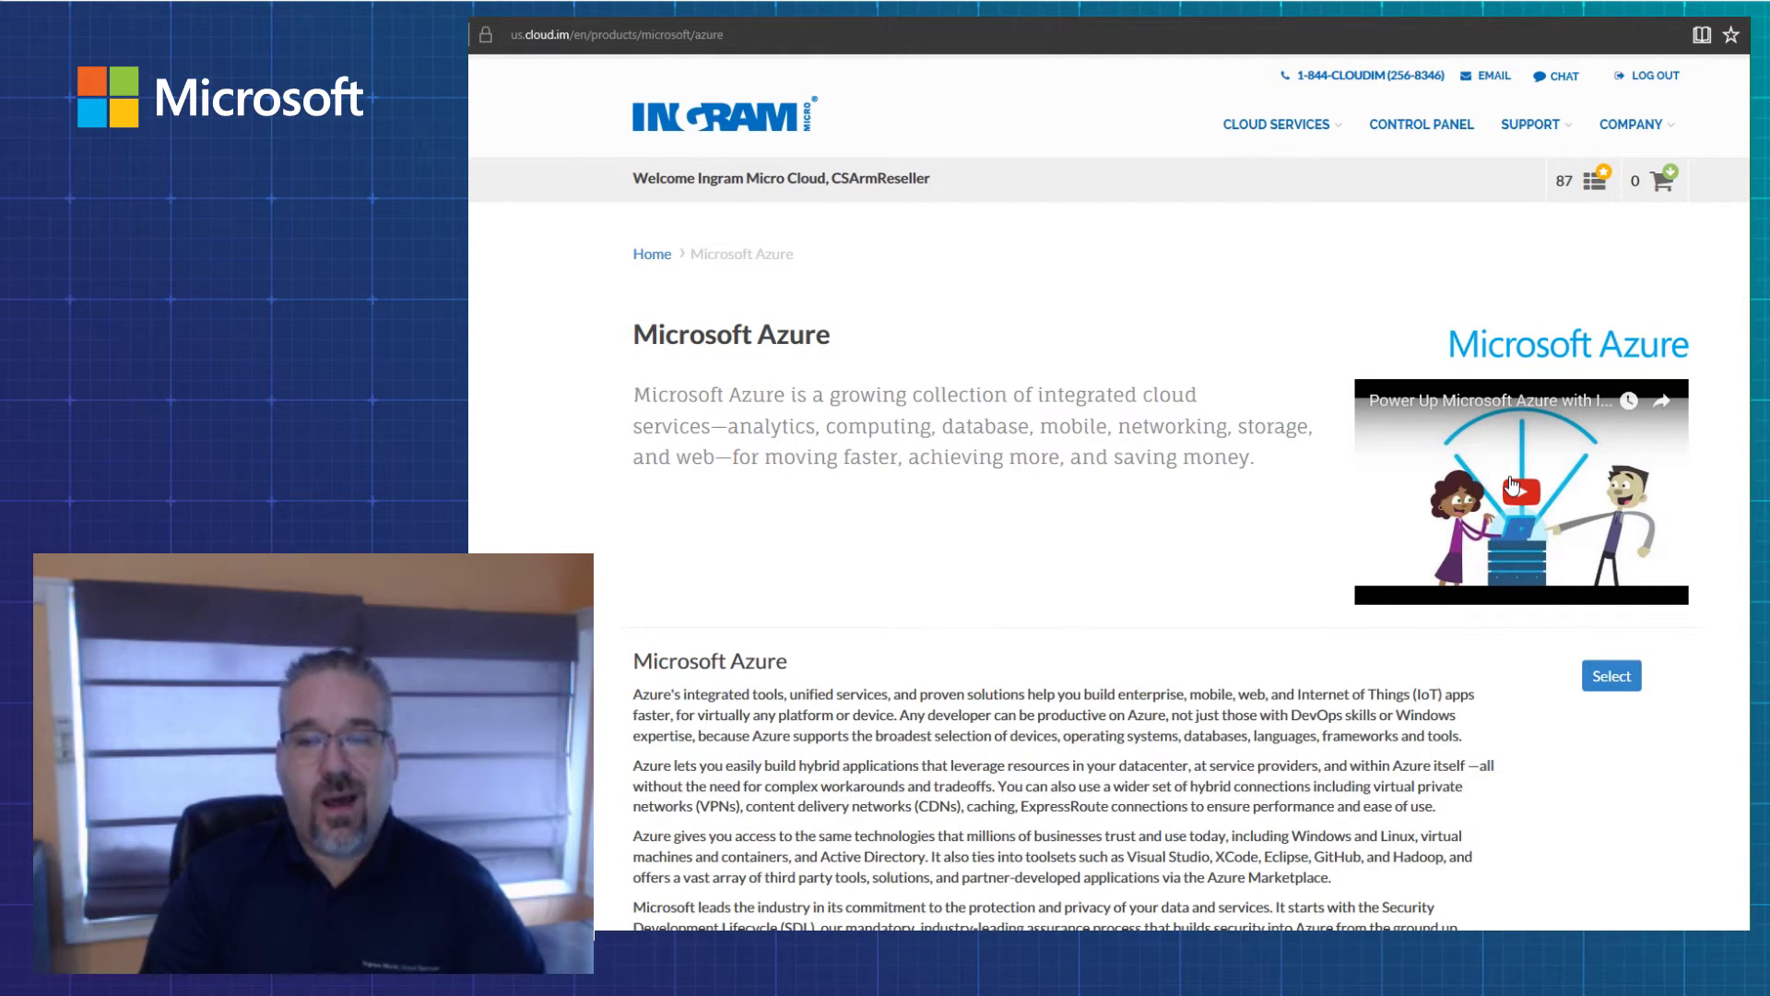
left_click(1620, 681)
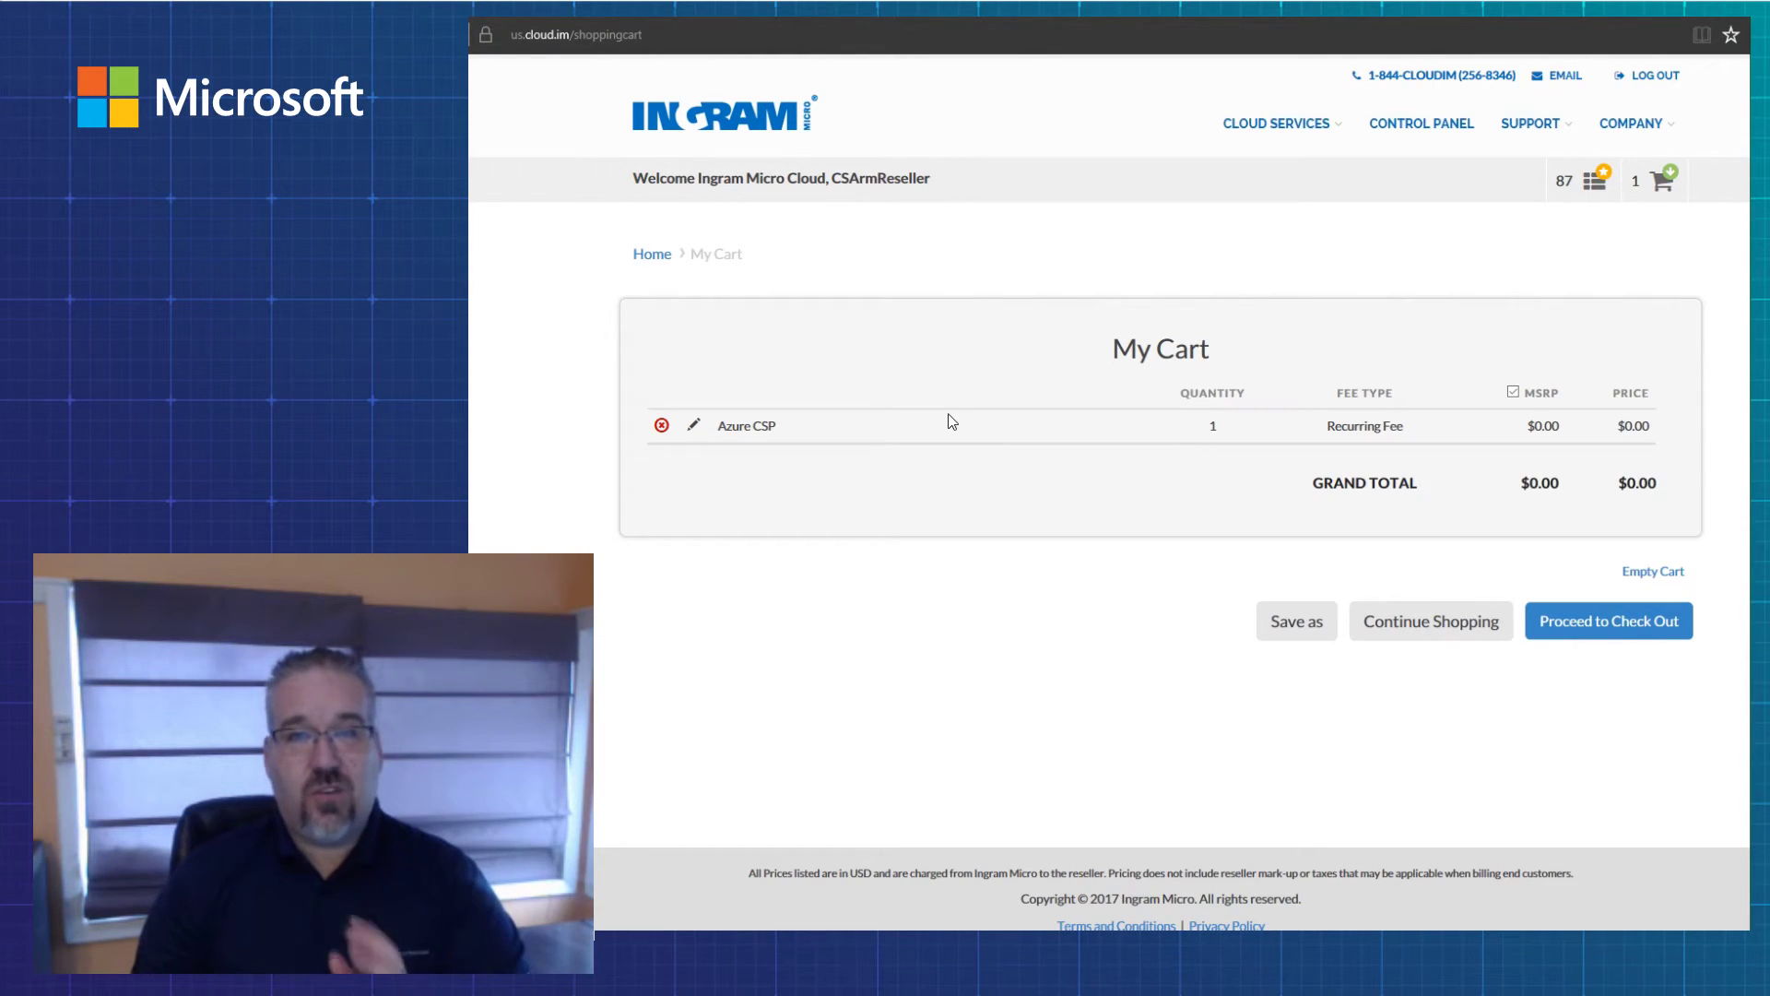
Step: Proceed to checkout and set the Customer Account to New User
left_click(1622, 634)
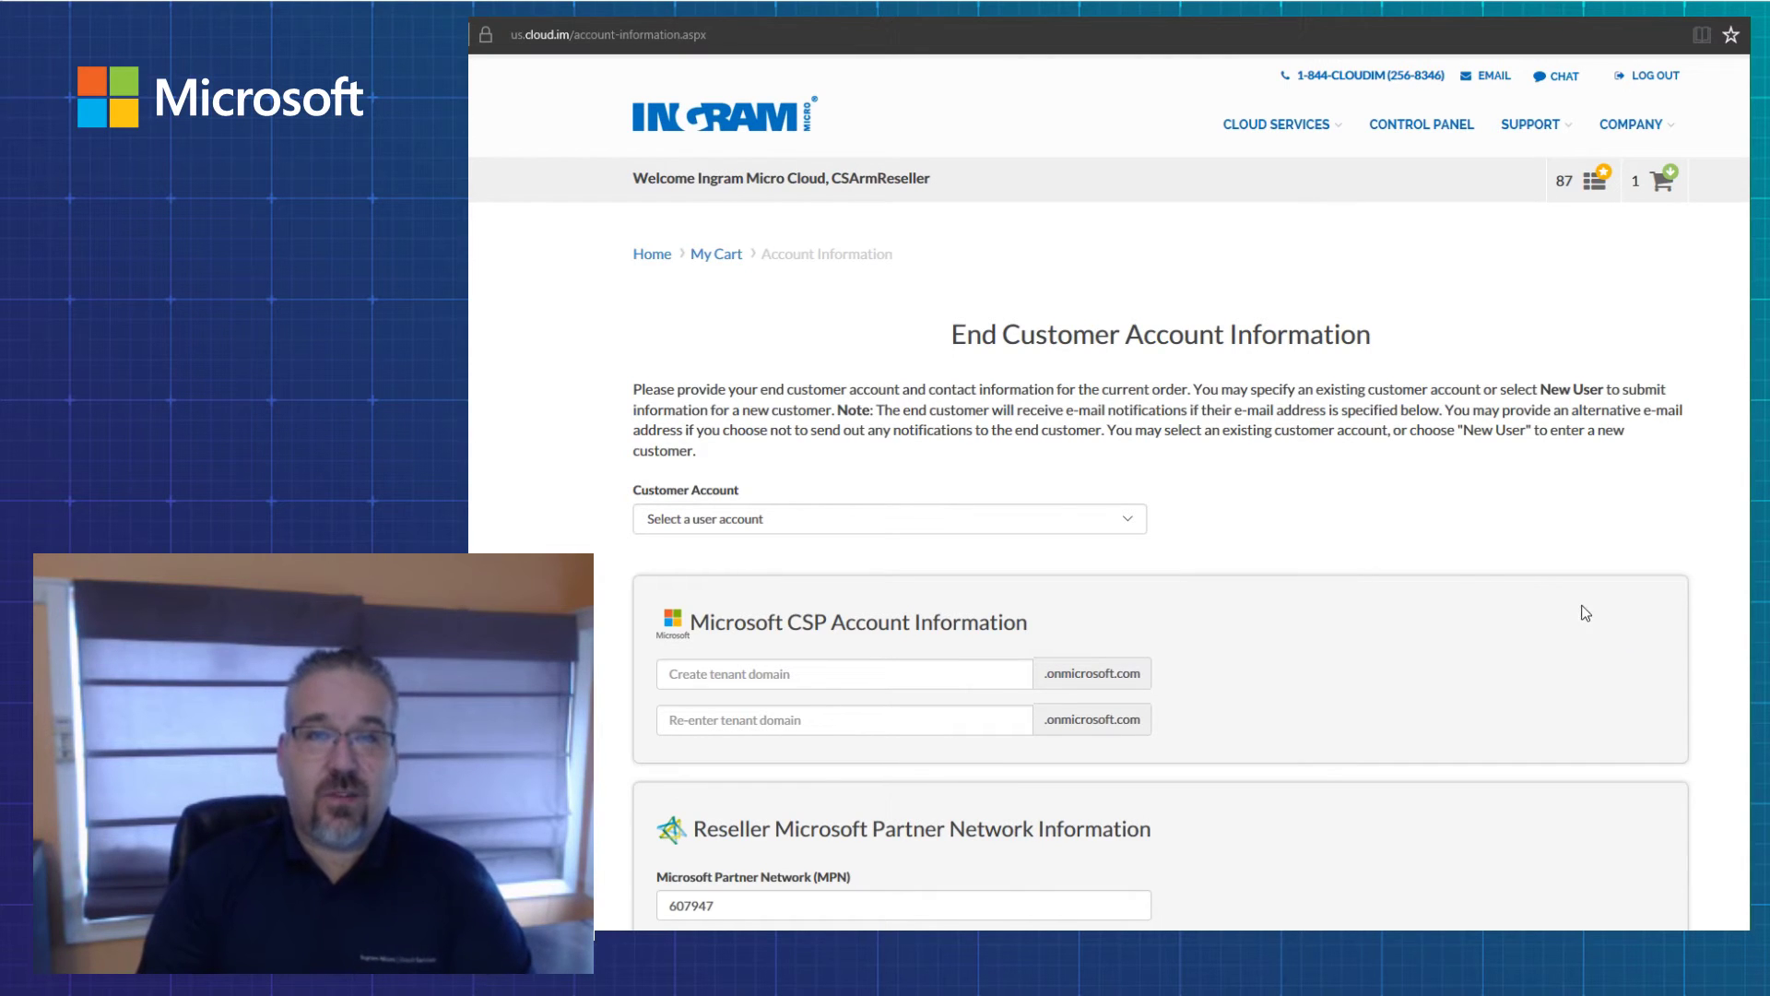
left_click(1124, 518)
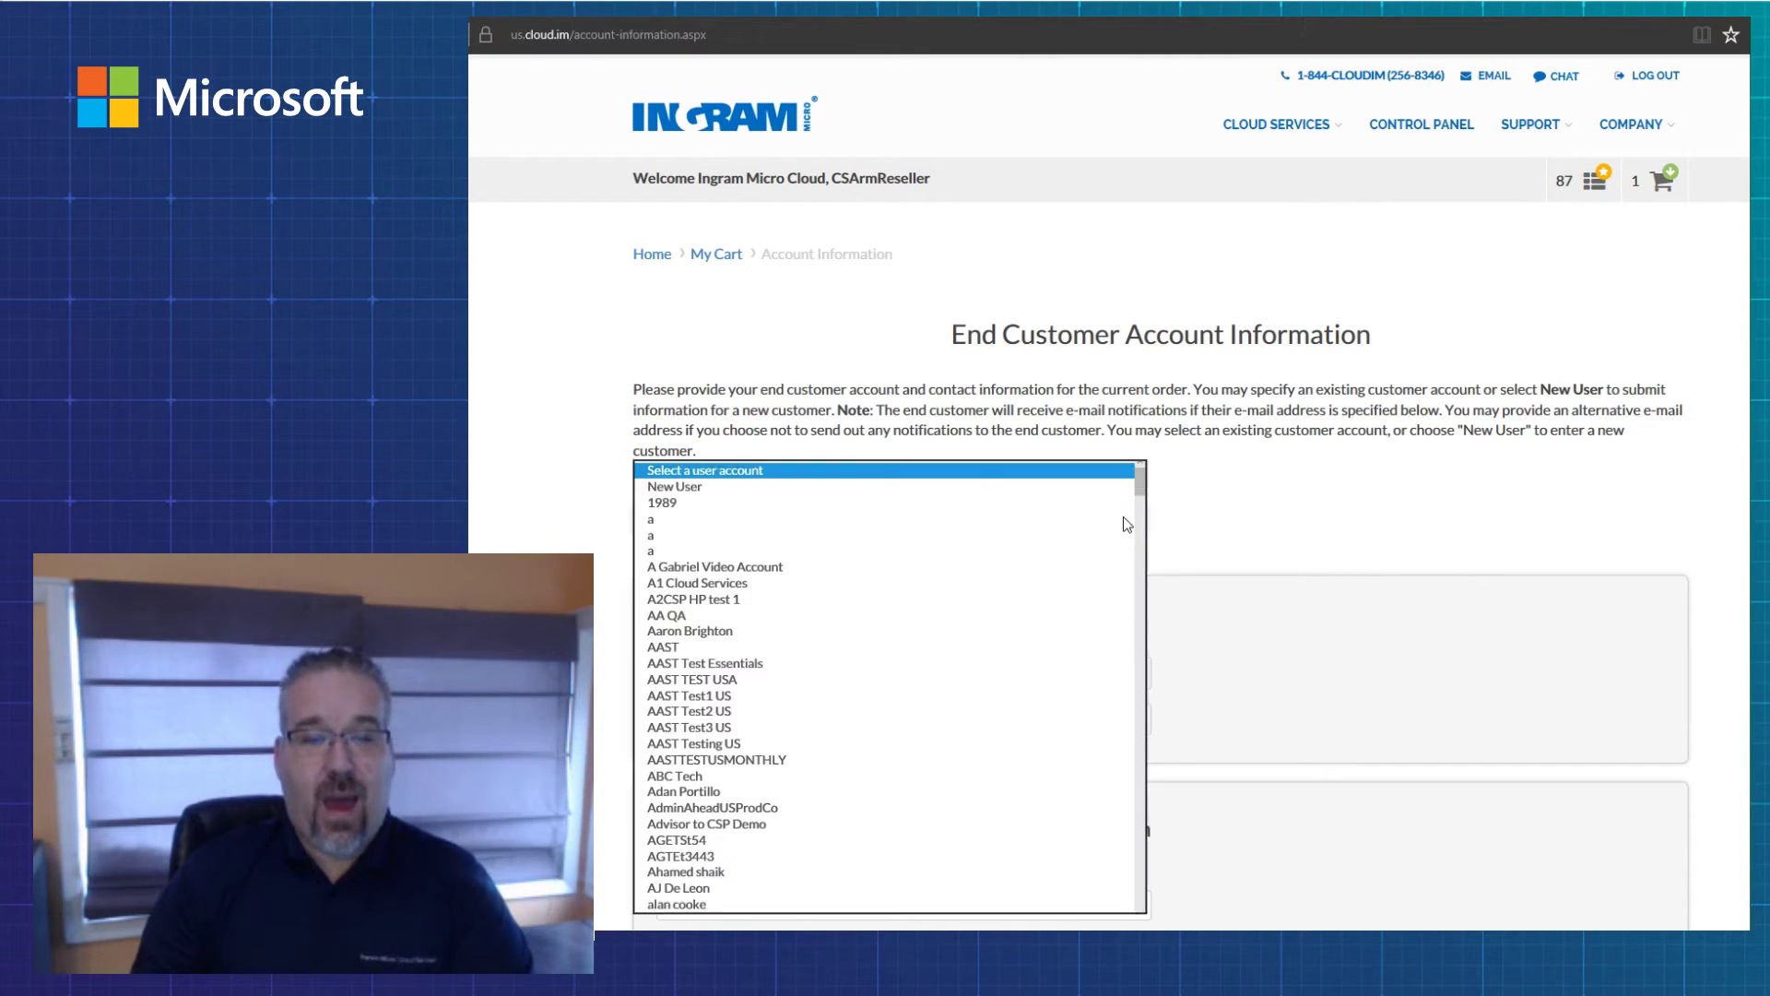
left_click(994, 486)
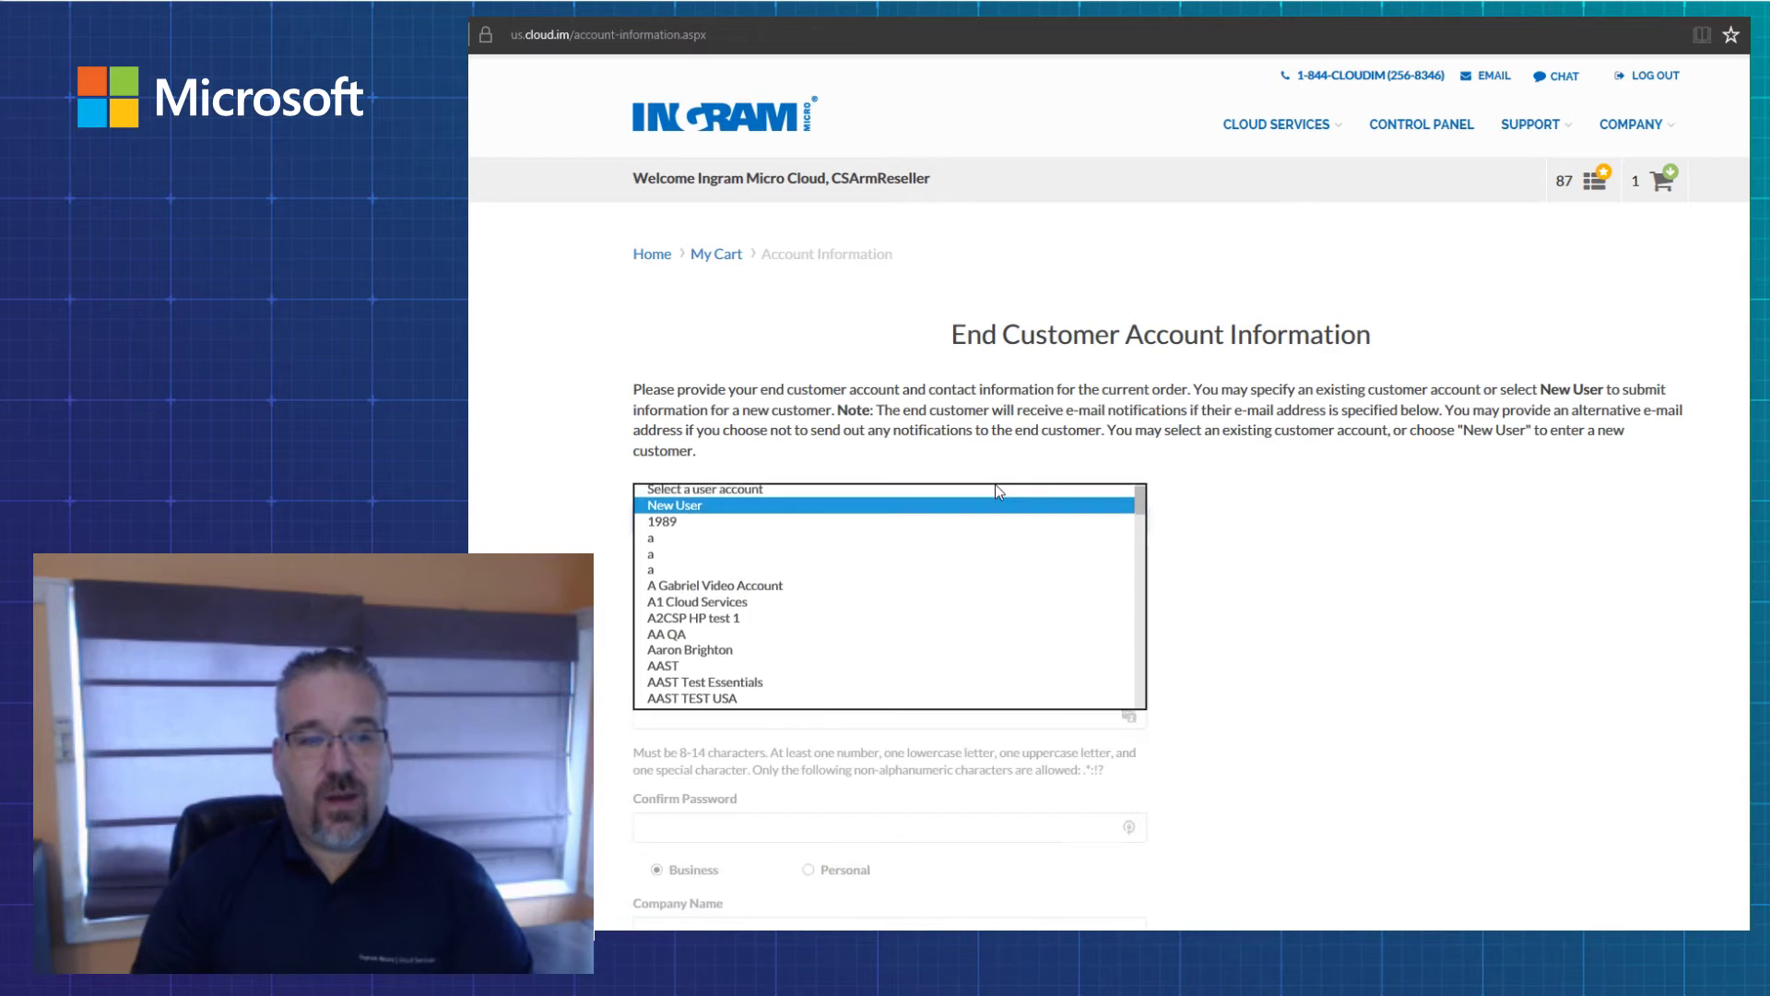
Step: Scroll the registration form and highlight the note about customer email notifications
scroll(997, 487, "down", 3)
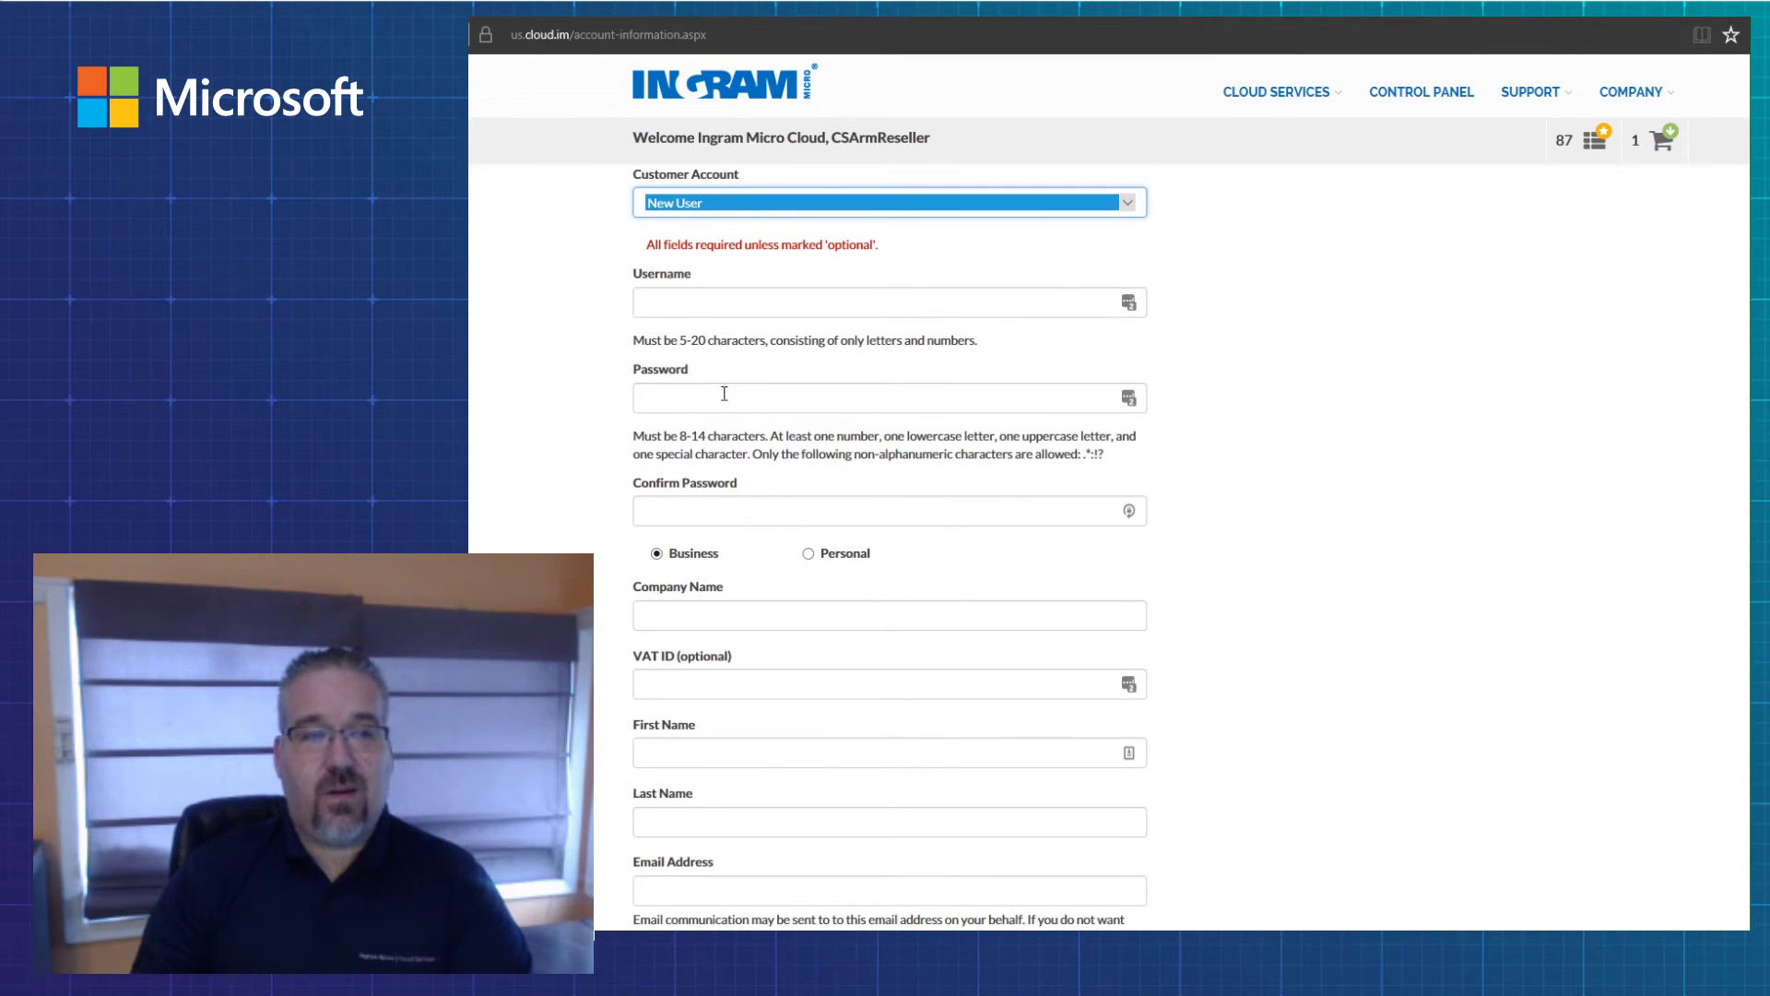
scroll(733, 636, "down", 3)
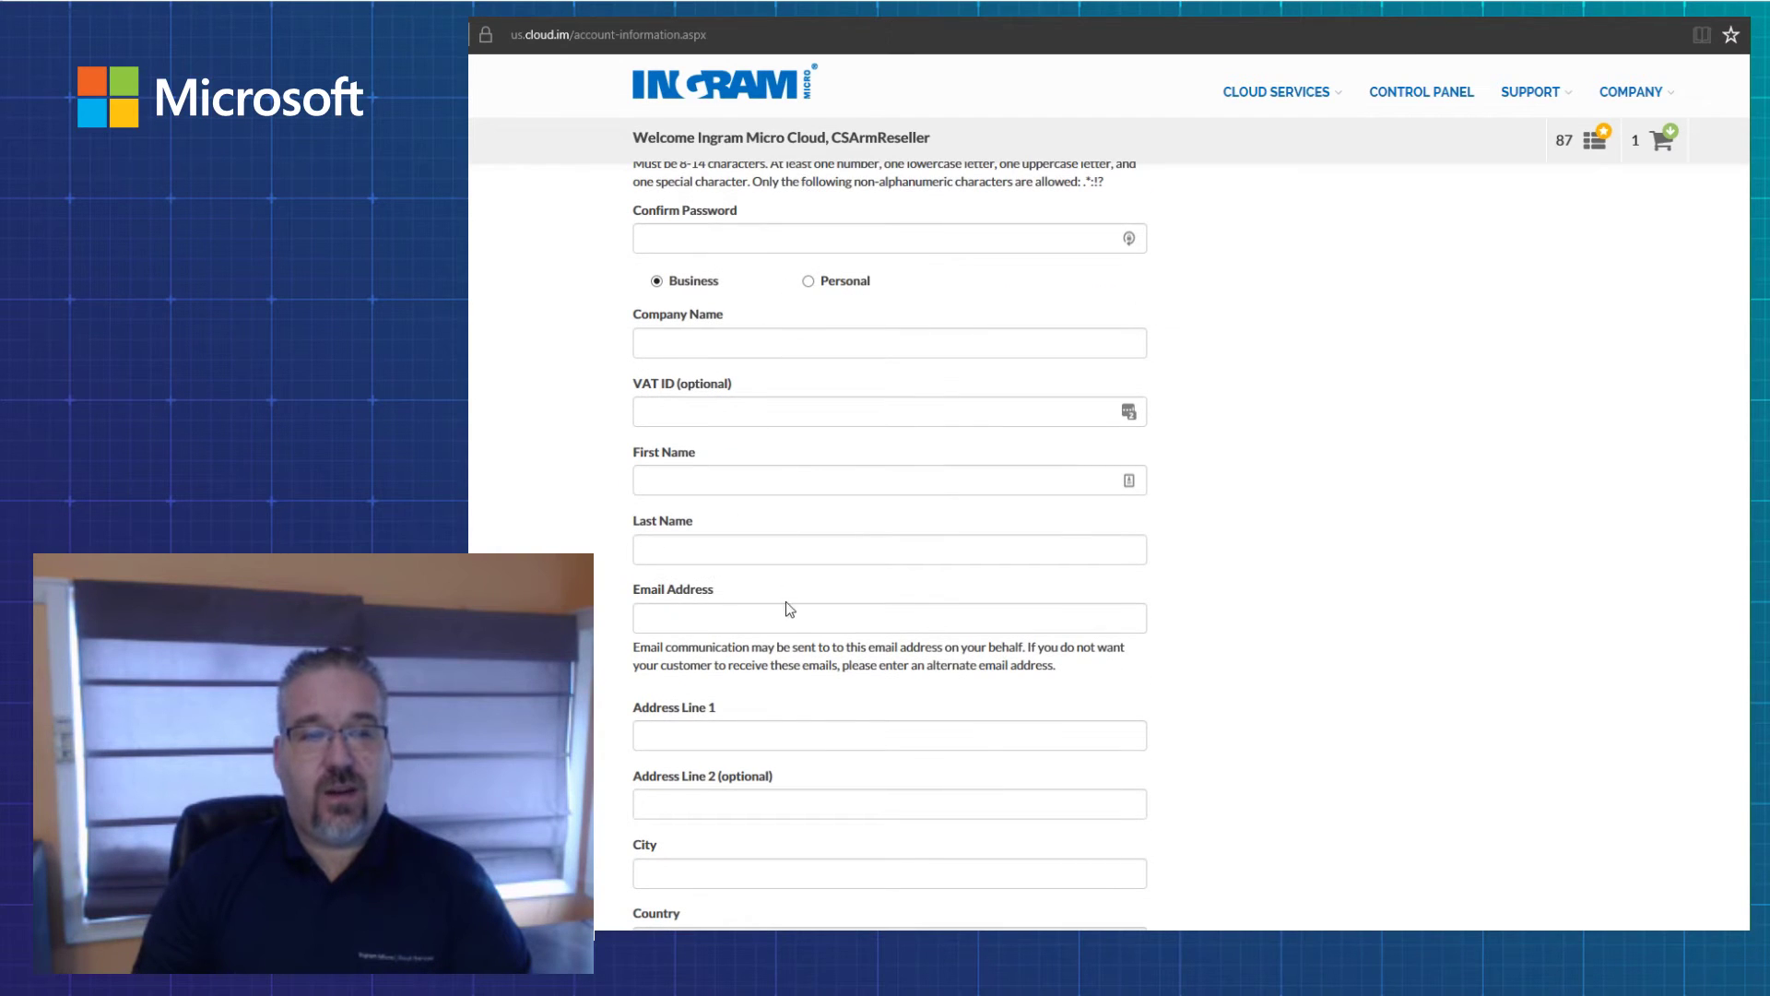
left_click_drag(1057, 666, 643, 656)
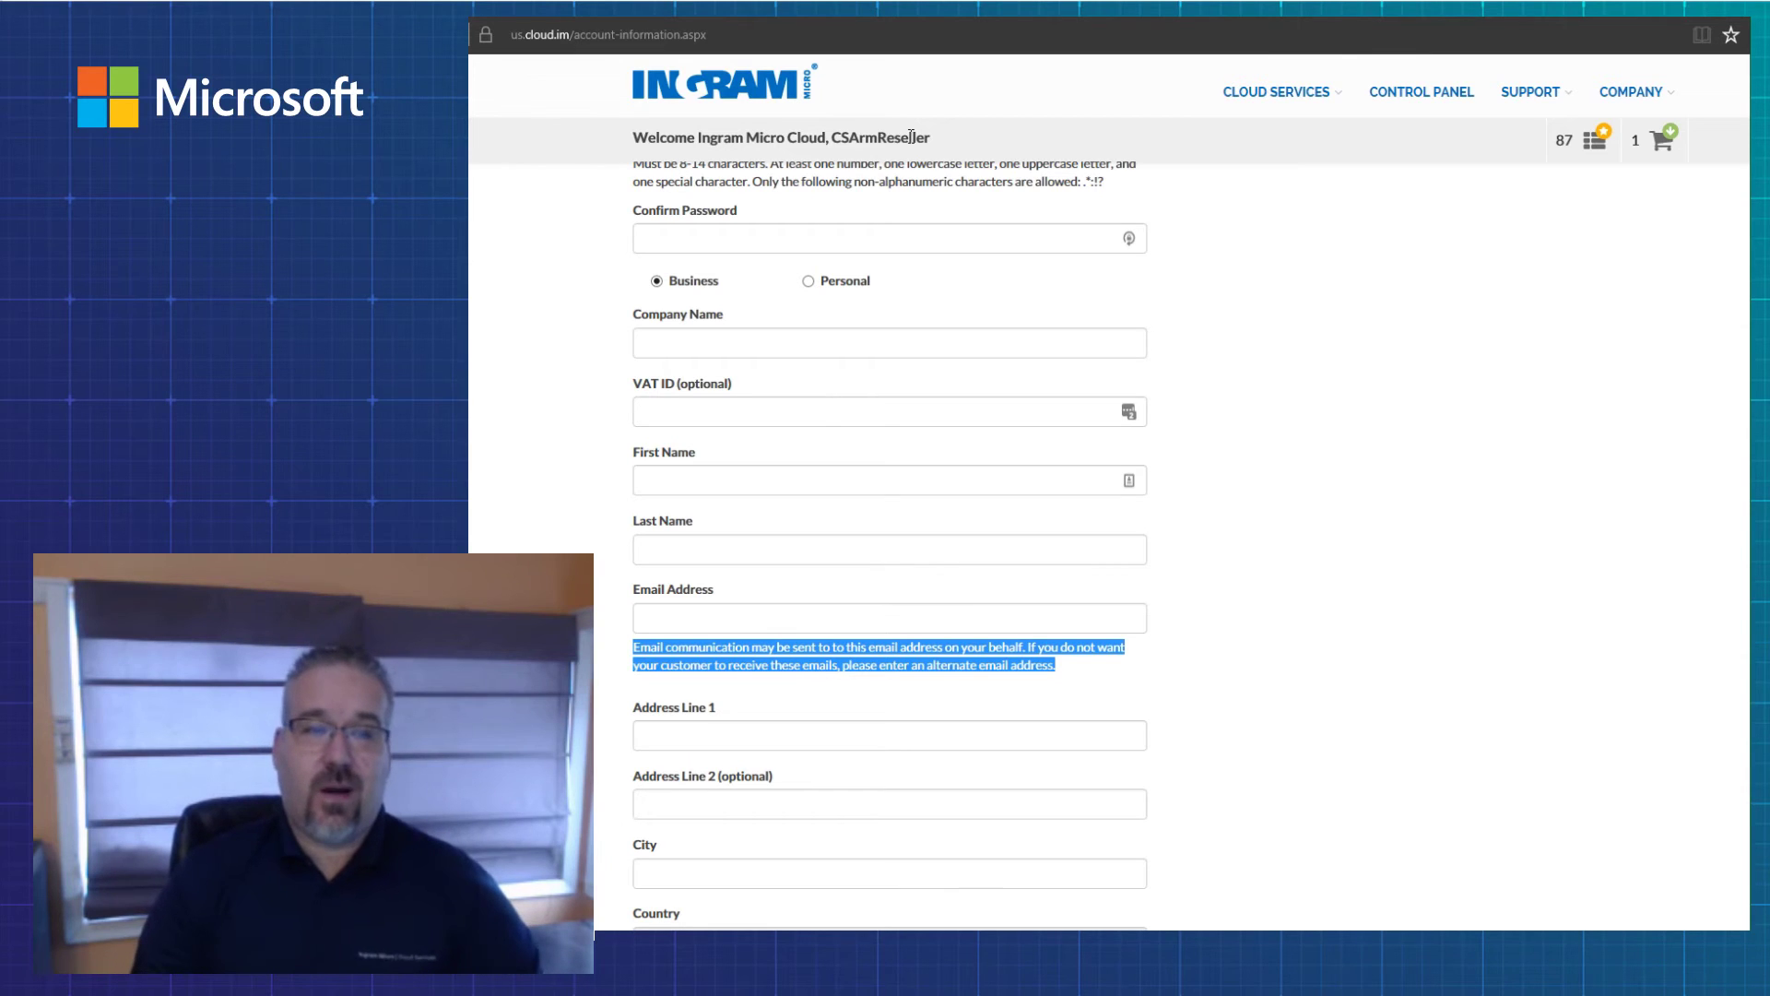
scroll(922, 461, "up", 5)
Step: Switch the Customer Account dropdown to an existing customer account
left_click(902, 340)
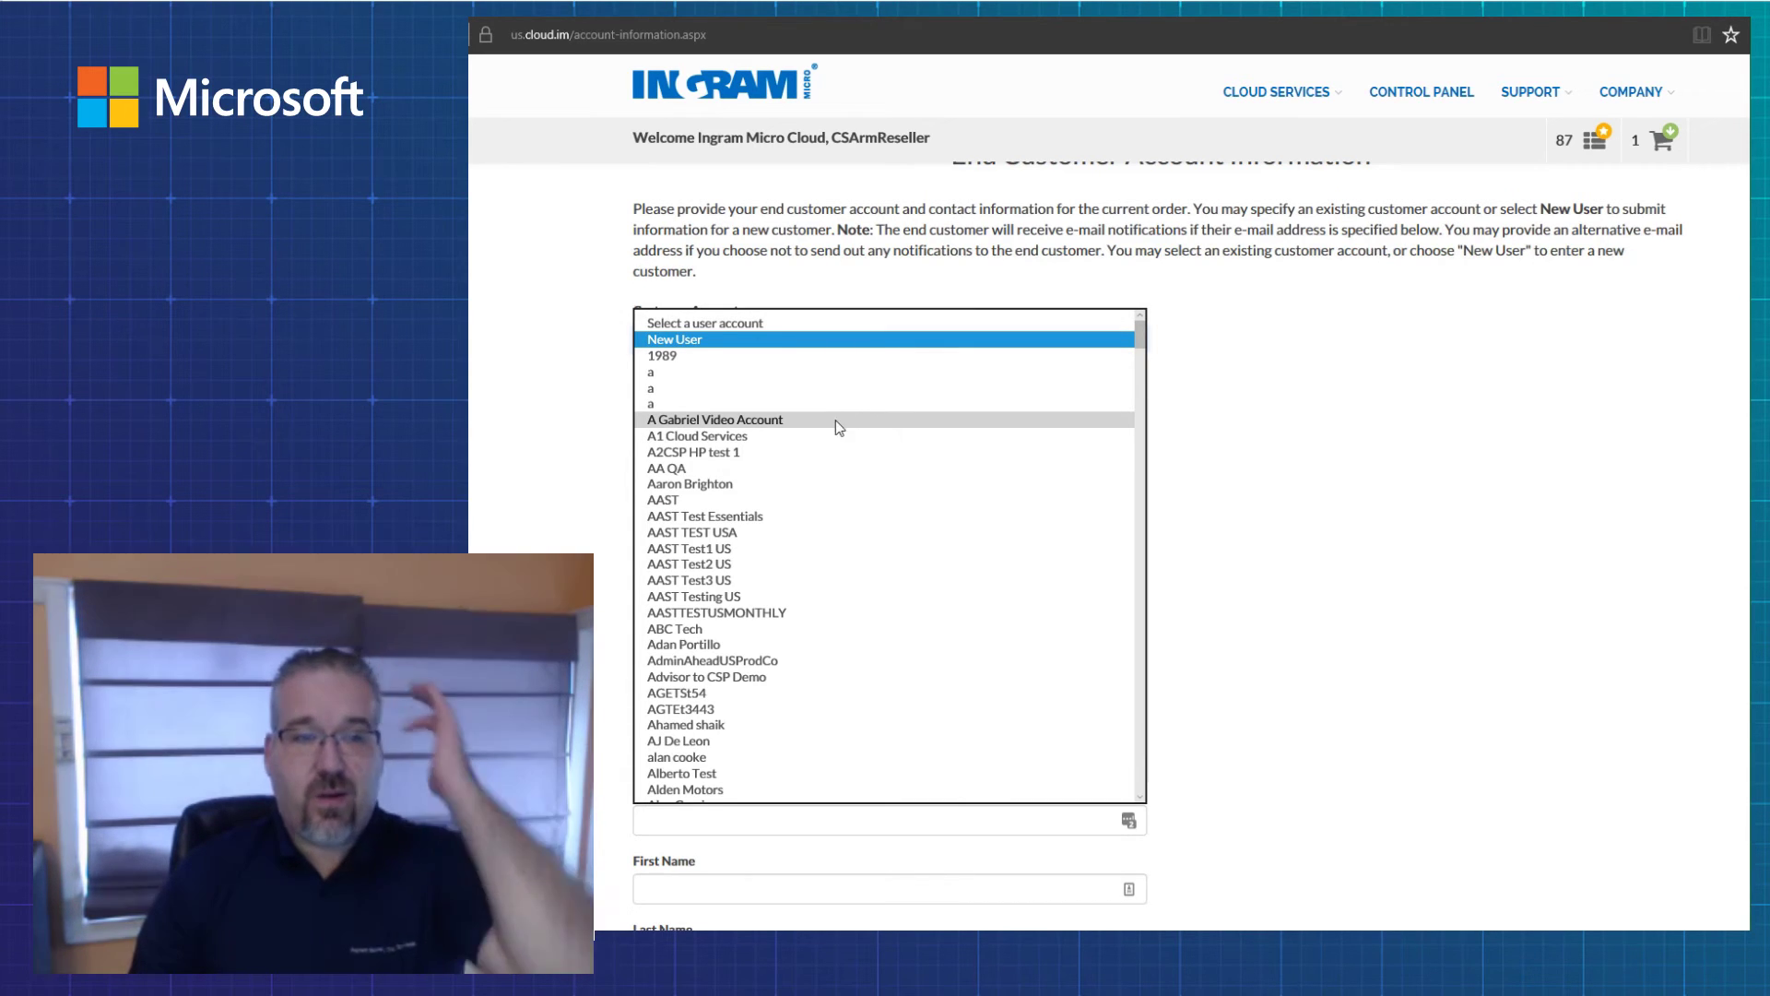
left_click(837, 418)
scroll(959, 450, "down", 1)
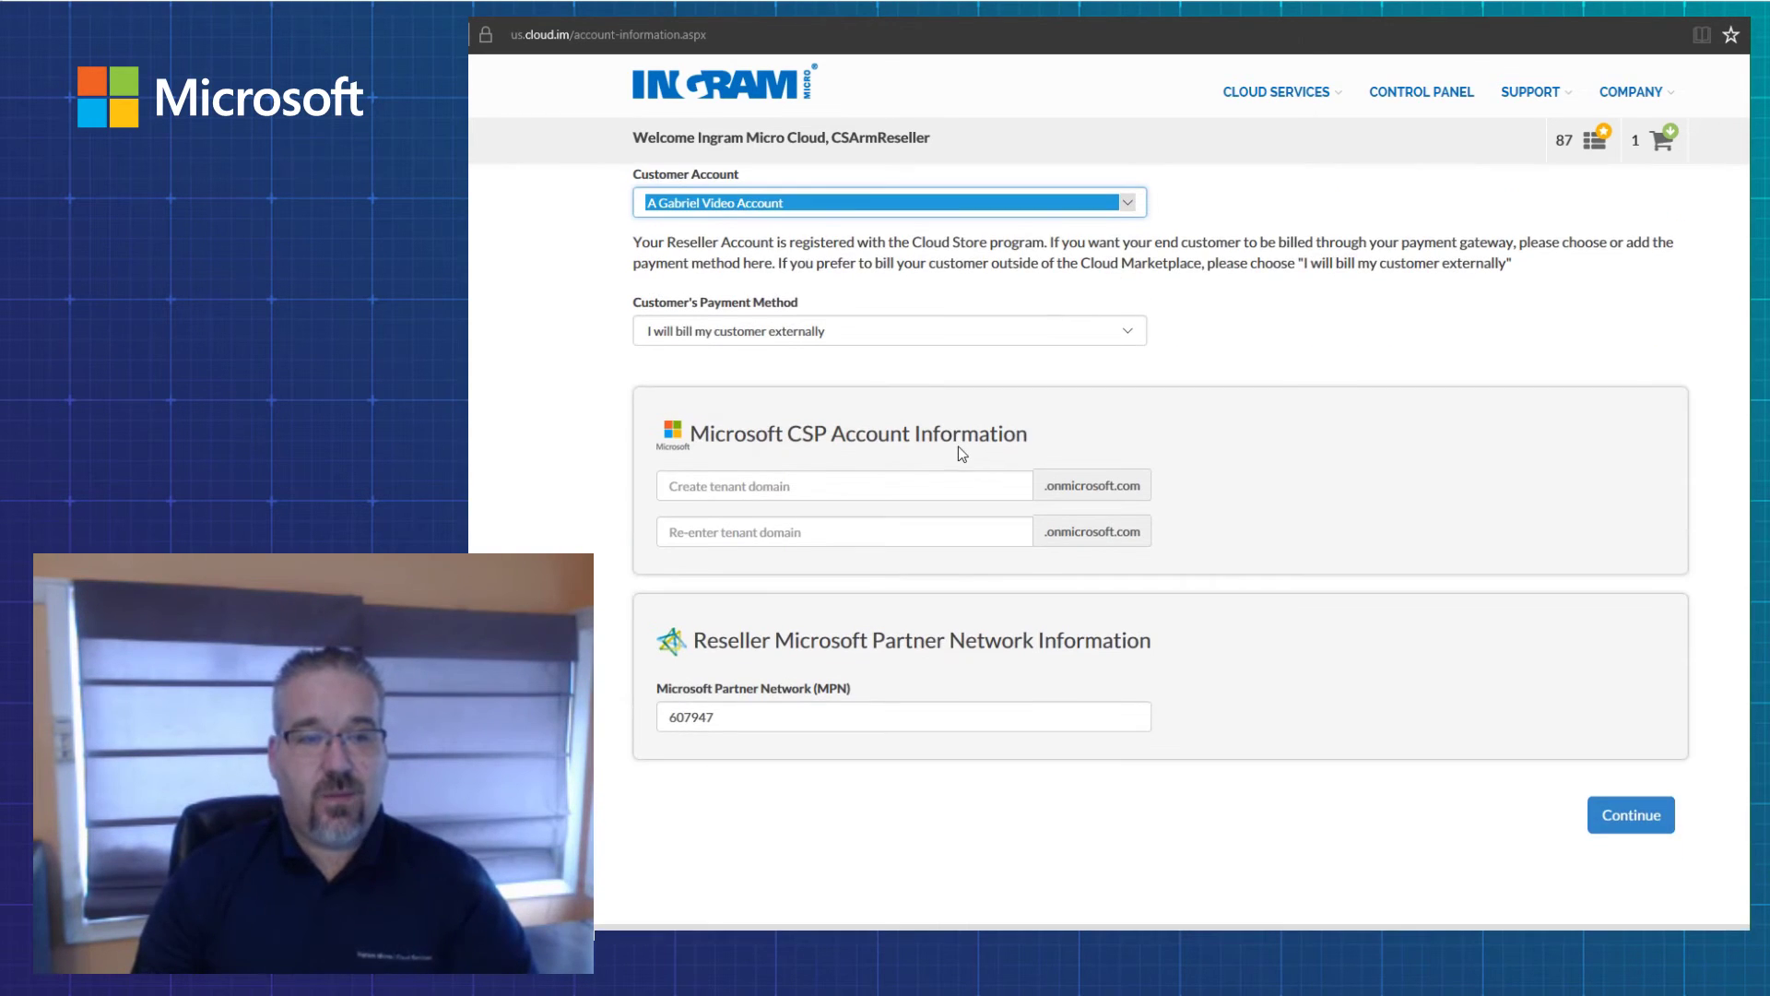
Step: Enter and confirm the new tenant domain, then submit the customer details
left_click(829, 488)
type("la")
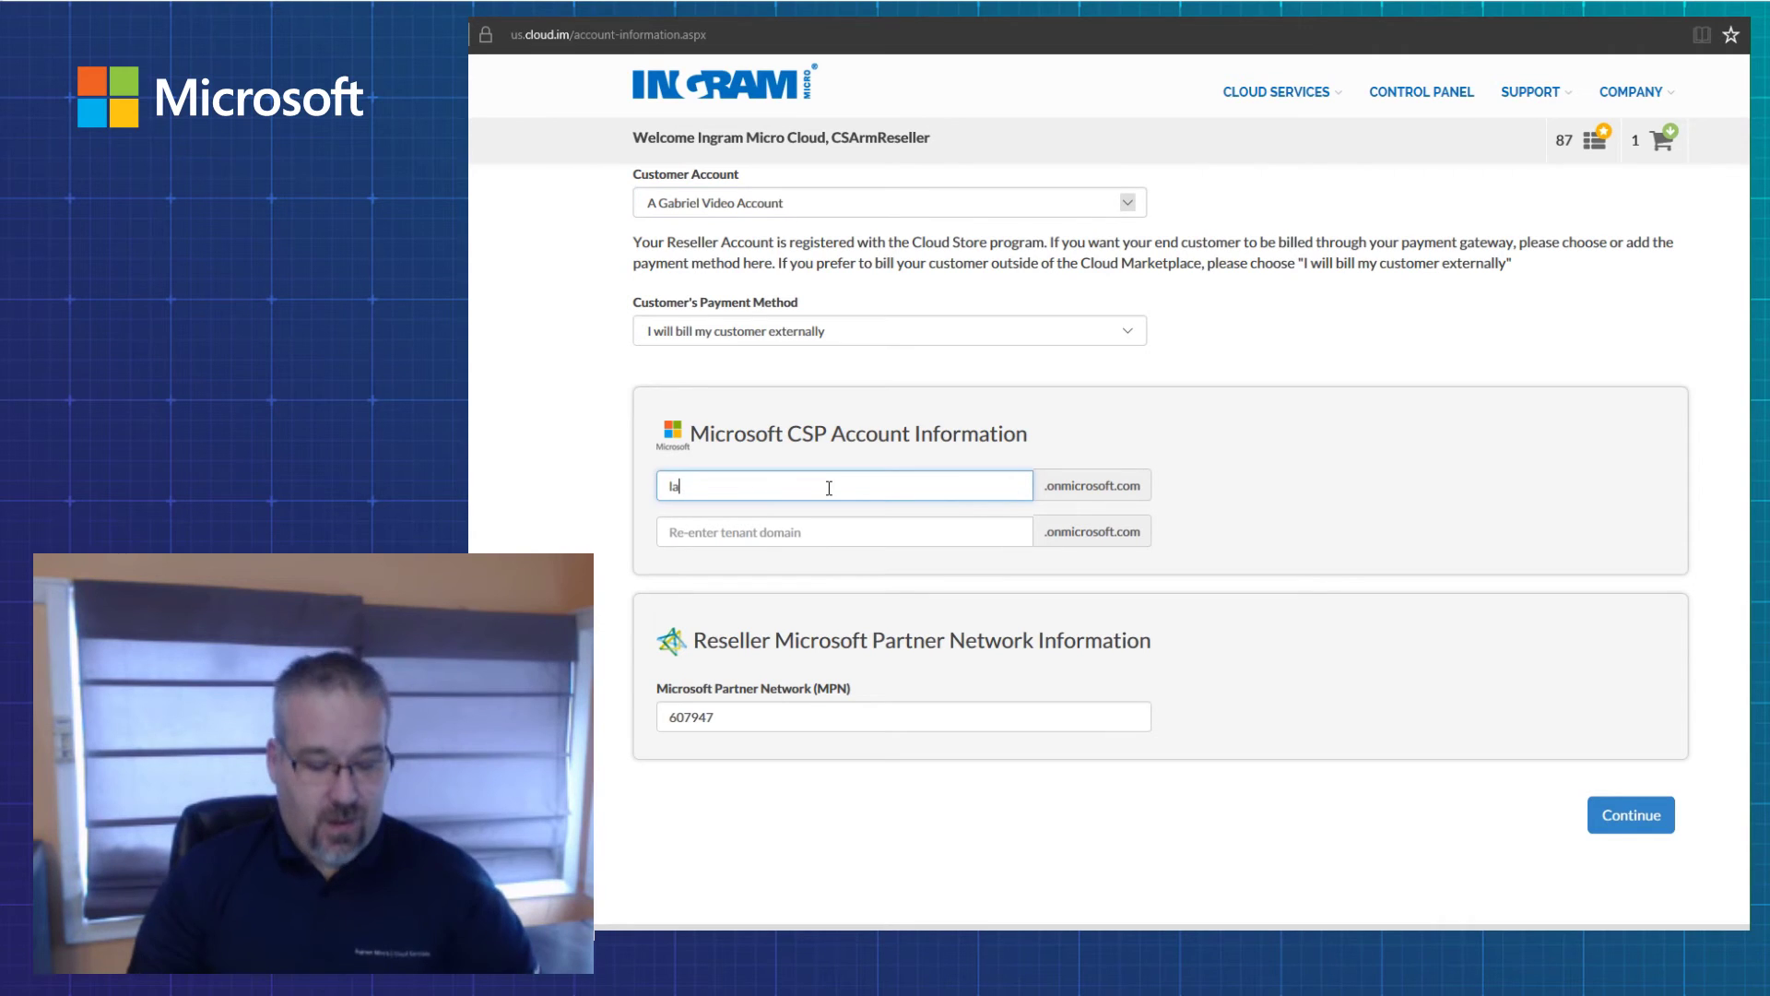
type("mbert123456")
key("Tab")
type("lam")
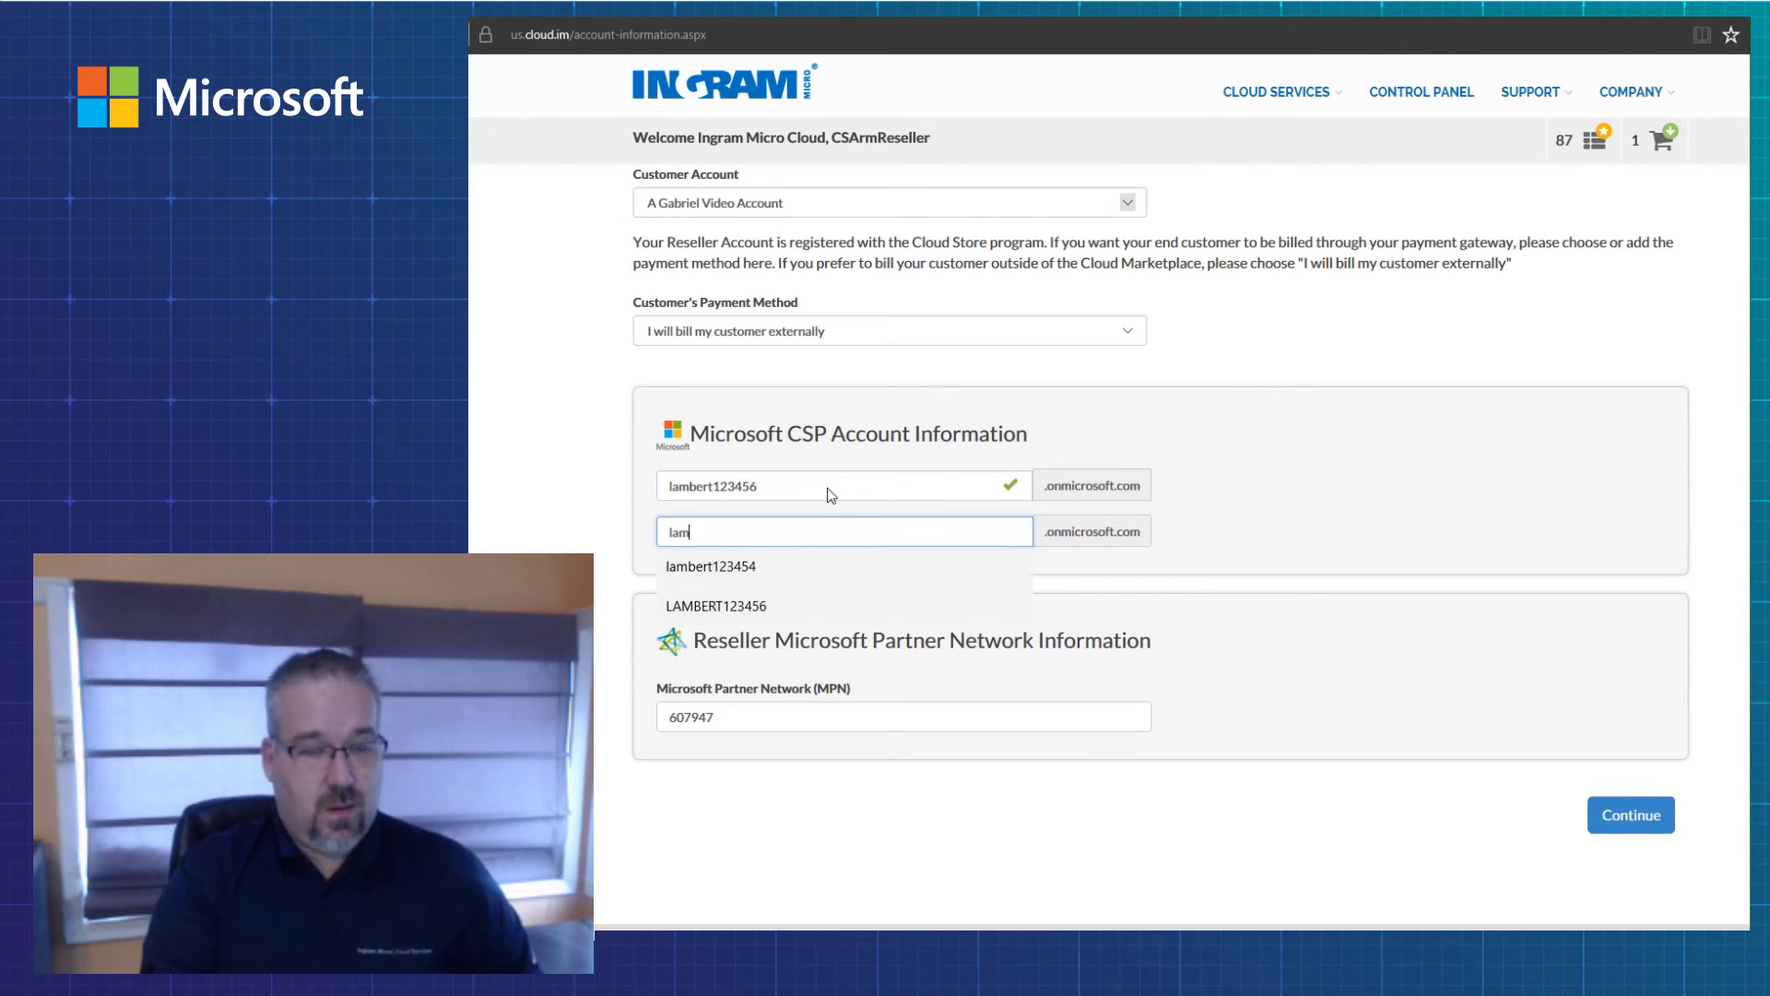
type("bert123456")
left_click(1376, 598)
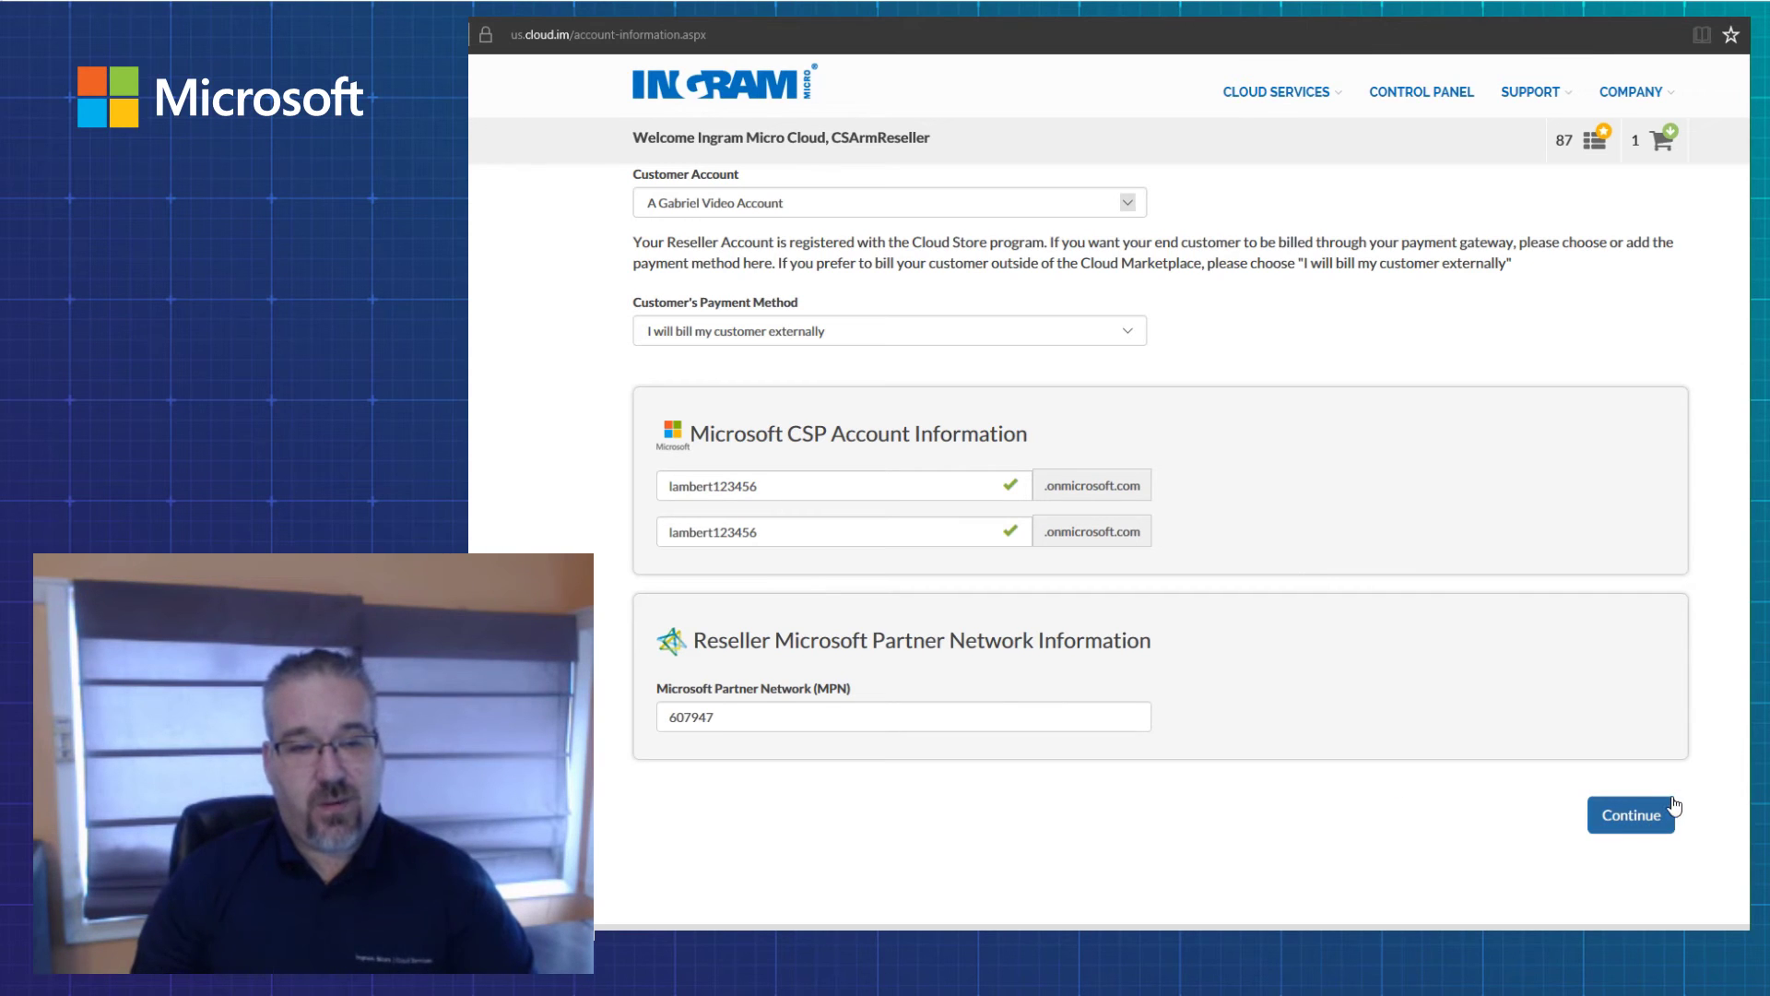
left_click(1637, 816)
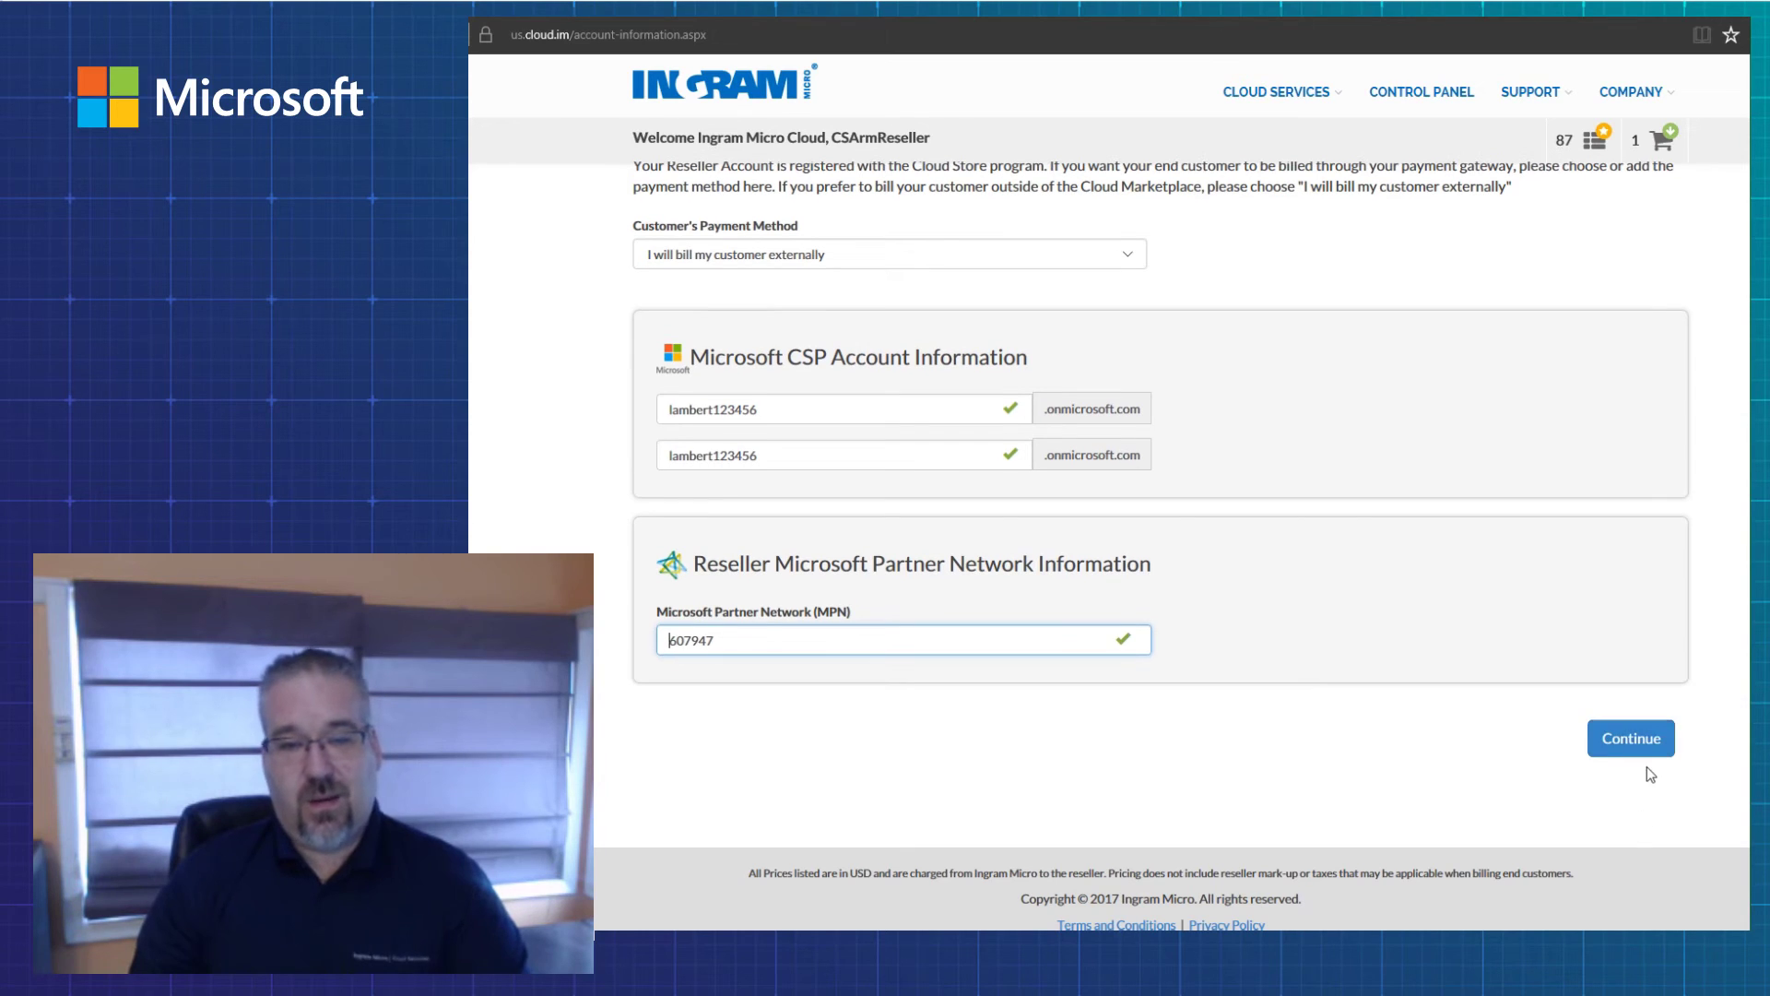
Step: Continue to Reseller Billing, leave Payment Method unselected, and scroll to the terms
left_click(1649, 743)
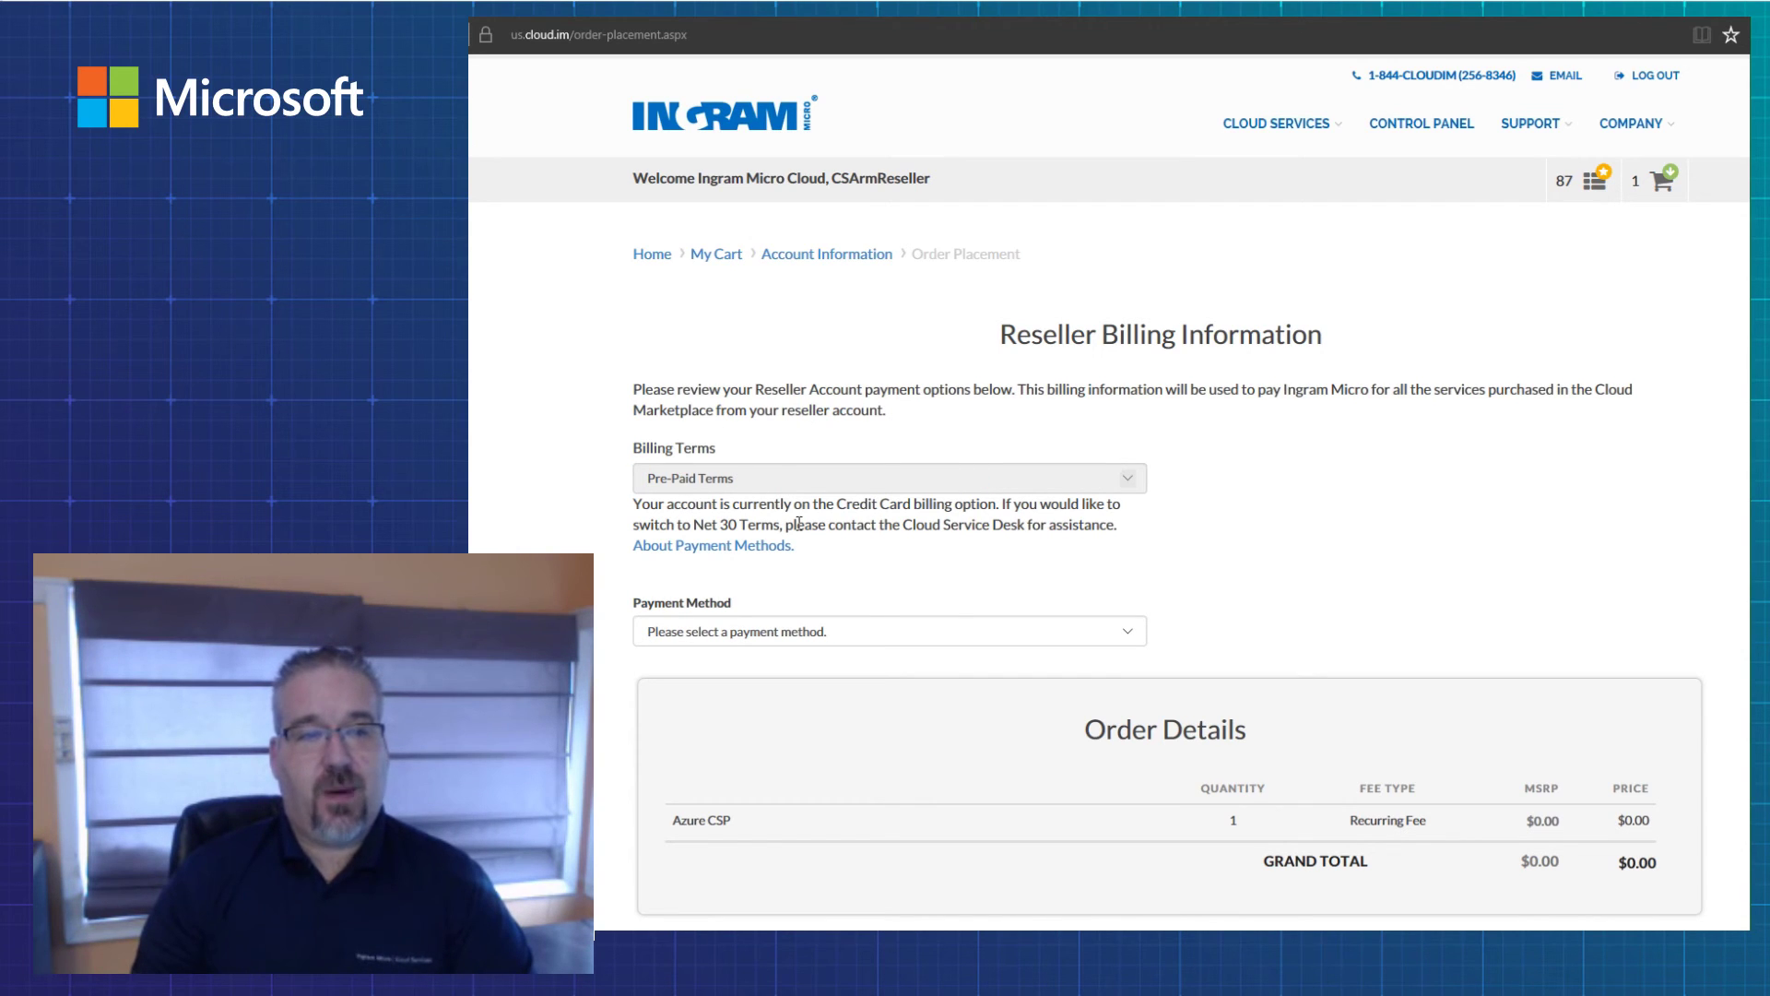
left_click(799, 627)
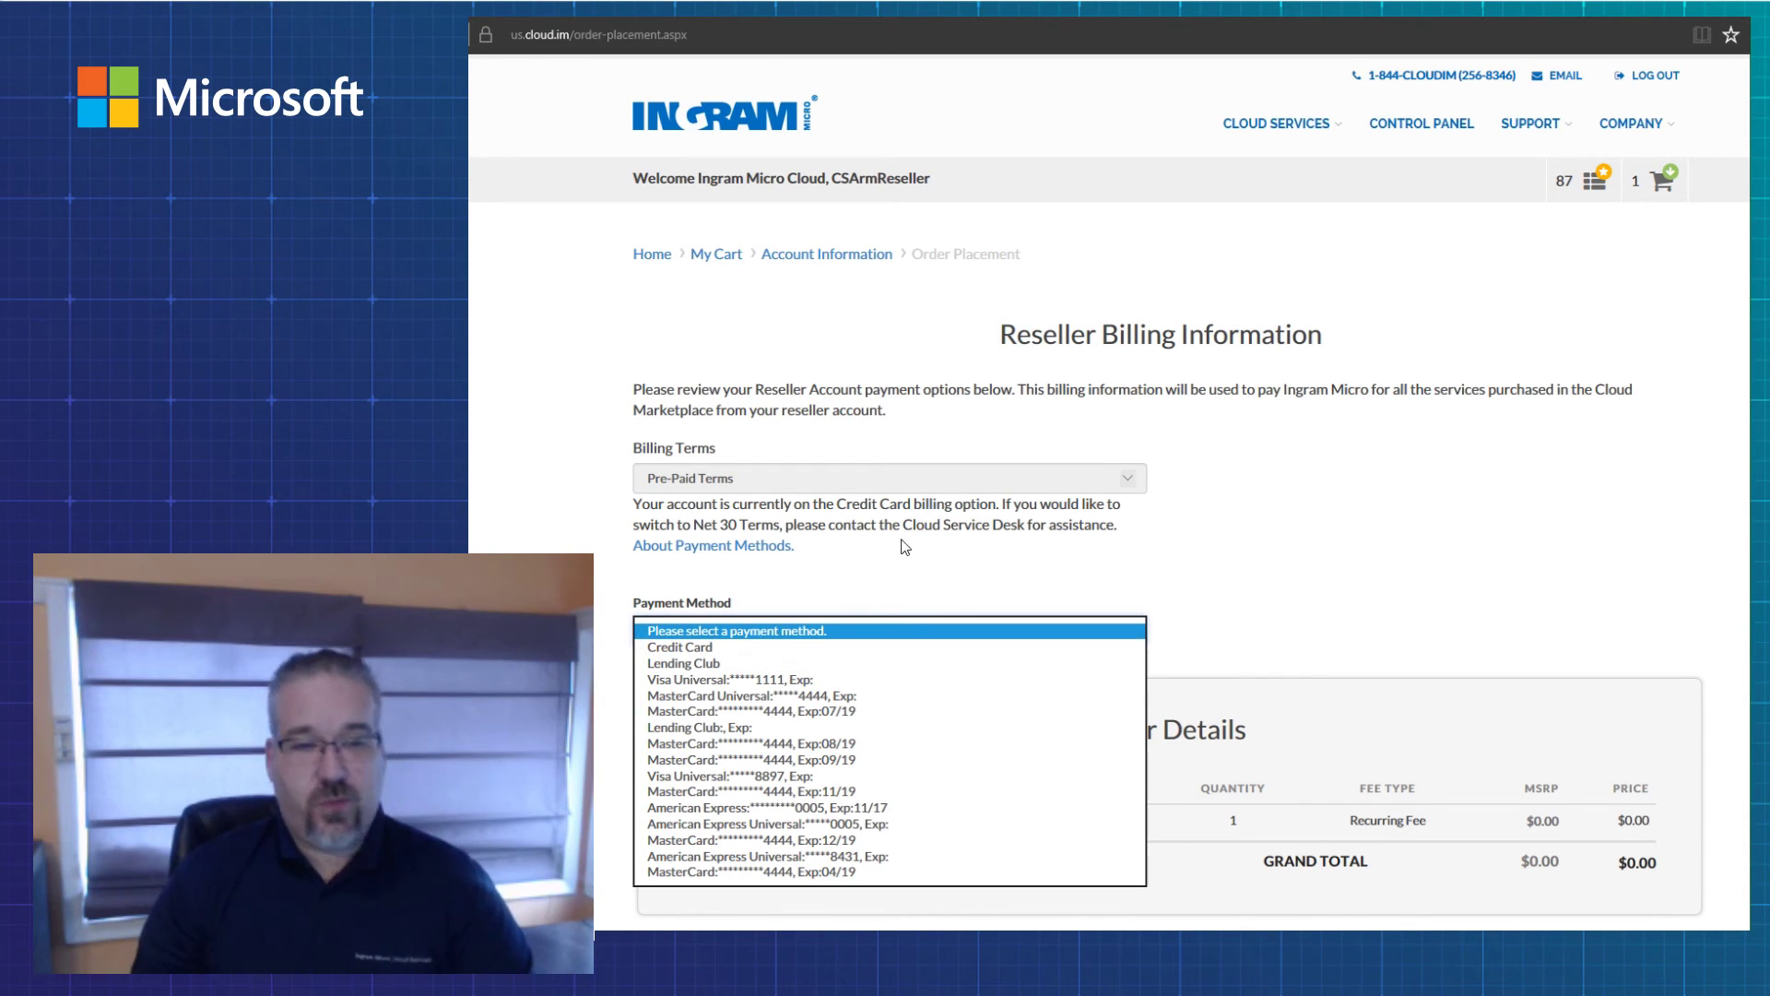
left_click(873, 568)
scroll(977, 594, "down", 3)
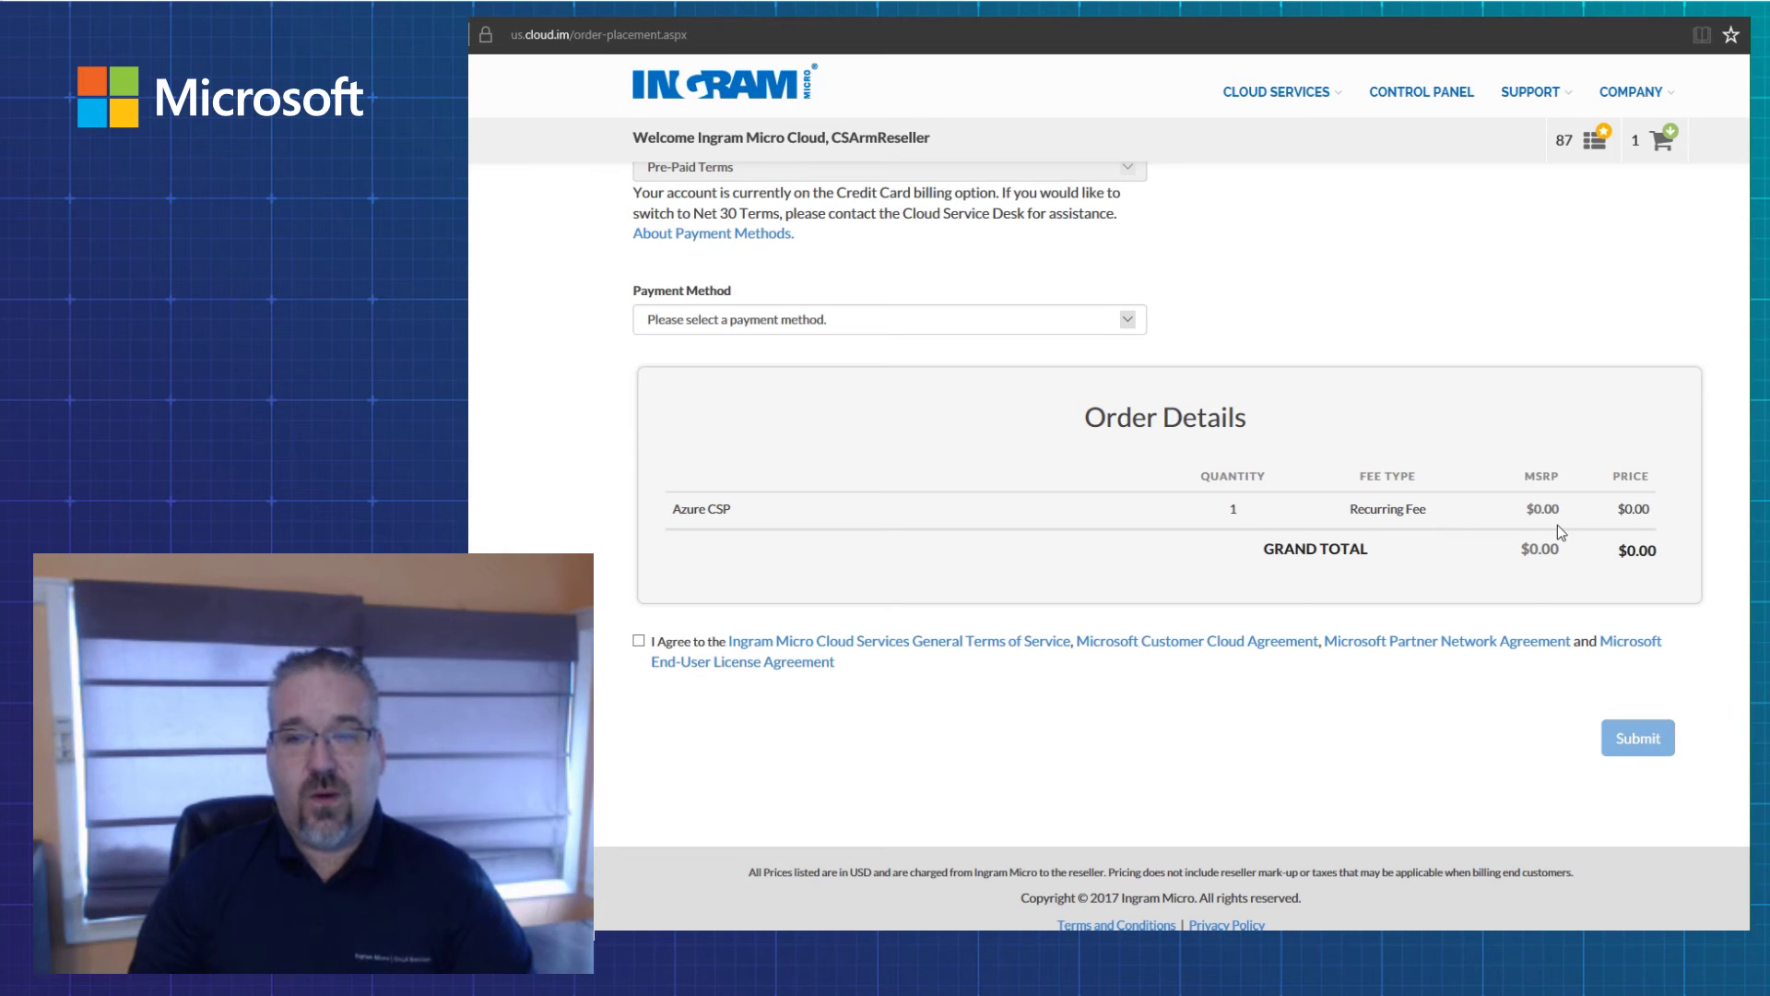
Step: Tick the I Agree checkbox to accept the terms of service
left_click(638, 641)
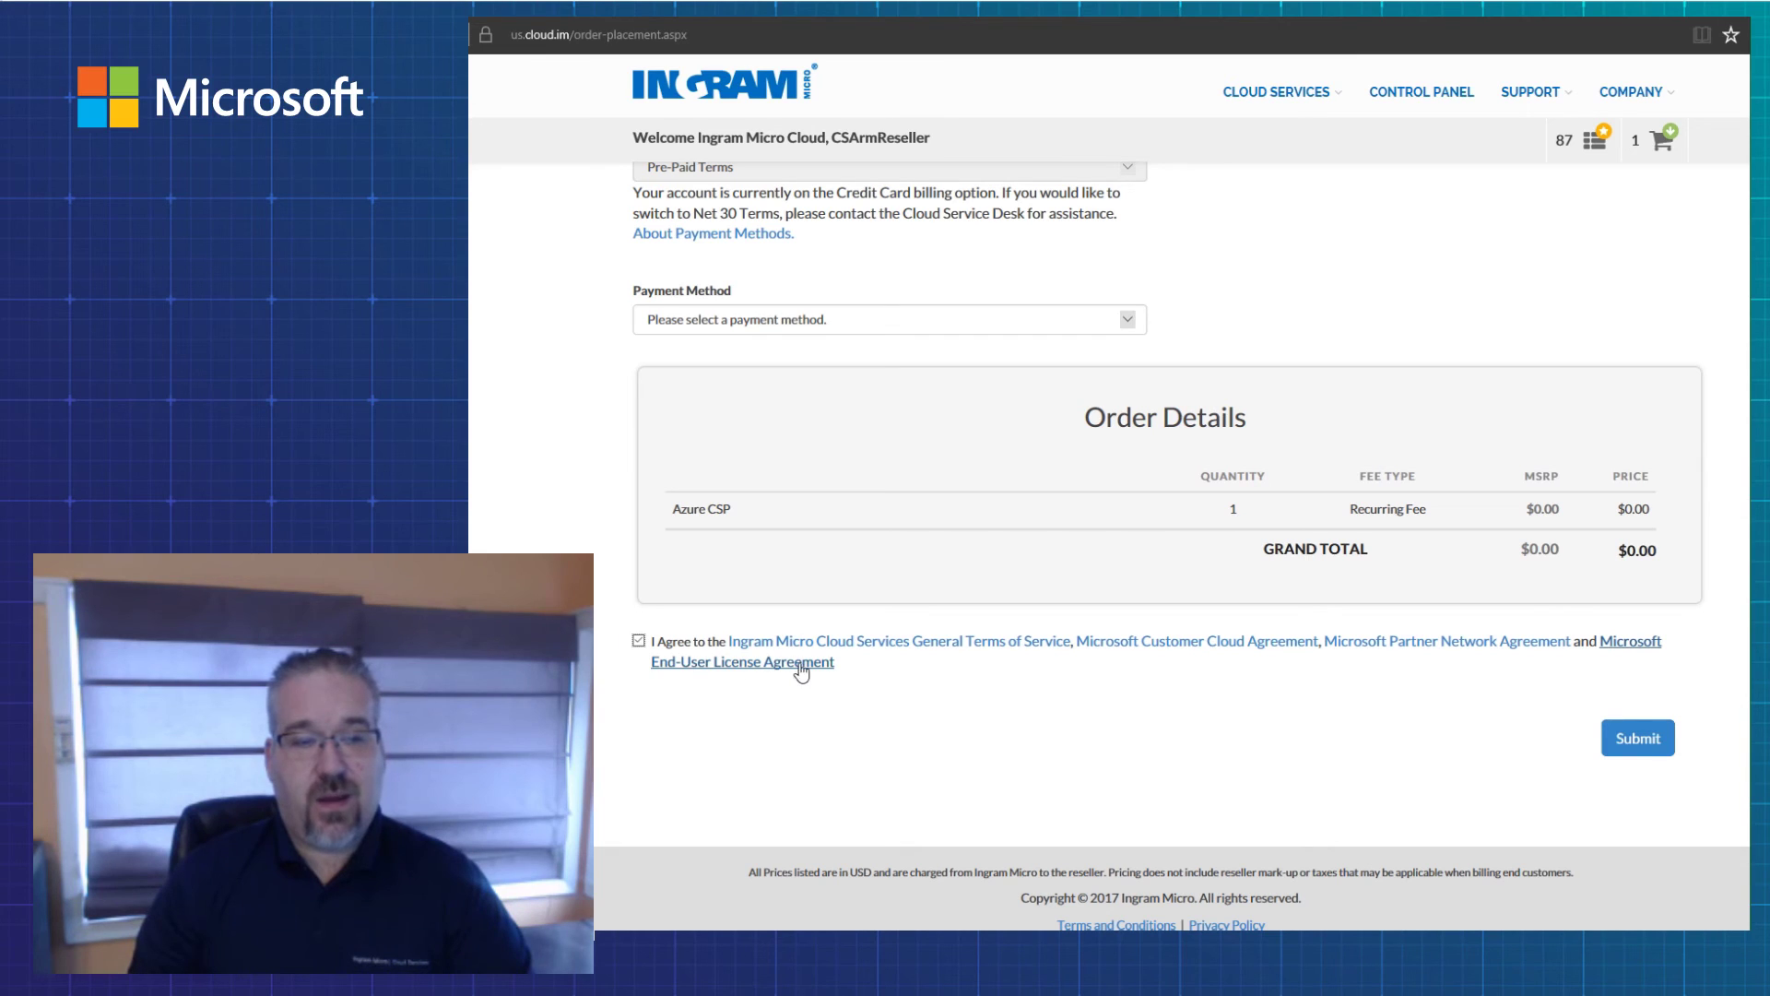